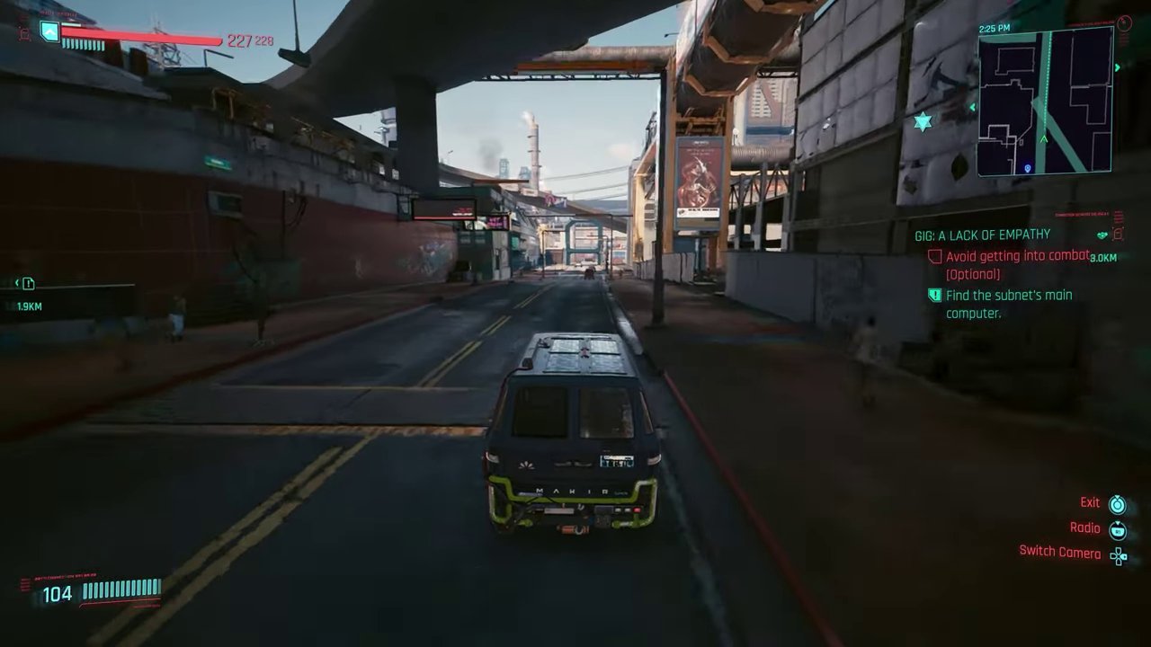
Step: Drive the van down the street and through the intersection in Cyberpunk 2077
{"action": "key", "text": "w"}
{"action": "key", "text": "w"}
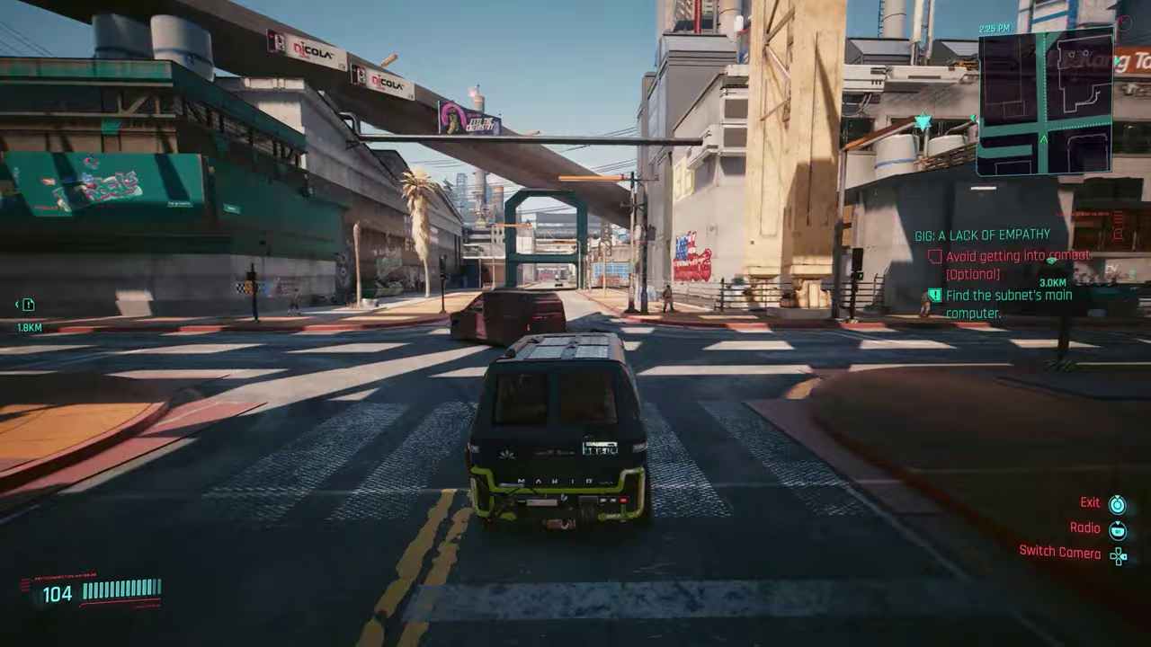
{"action": "key", "text": "d"}
{"action": "key", "text": "w"}
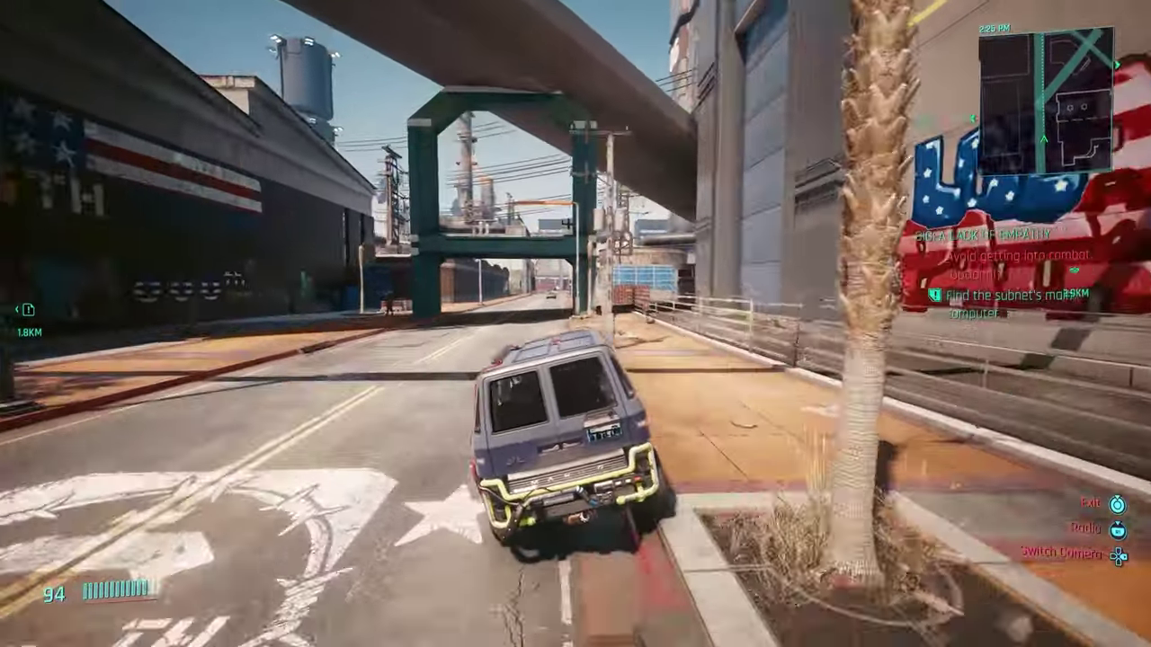
{"action": "key", "text": "d"}
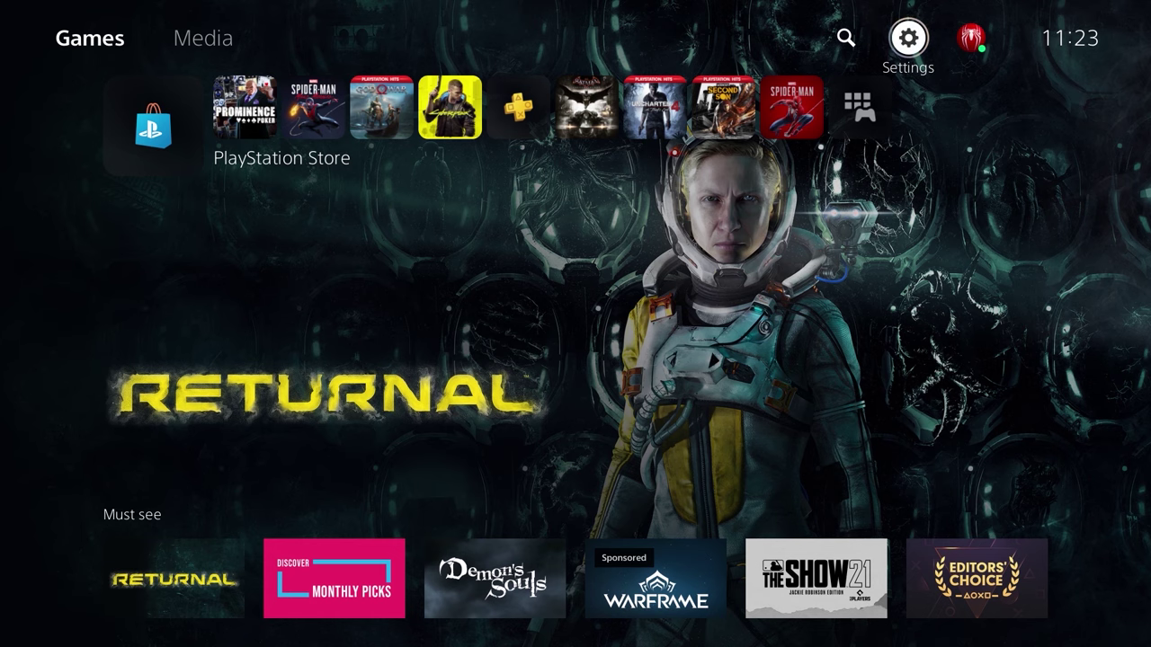
Step: Move from the home screen's game tiles into the PS5 Settings
{"action": "key", "text": "Down"}
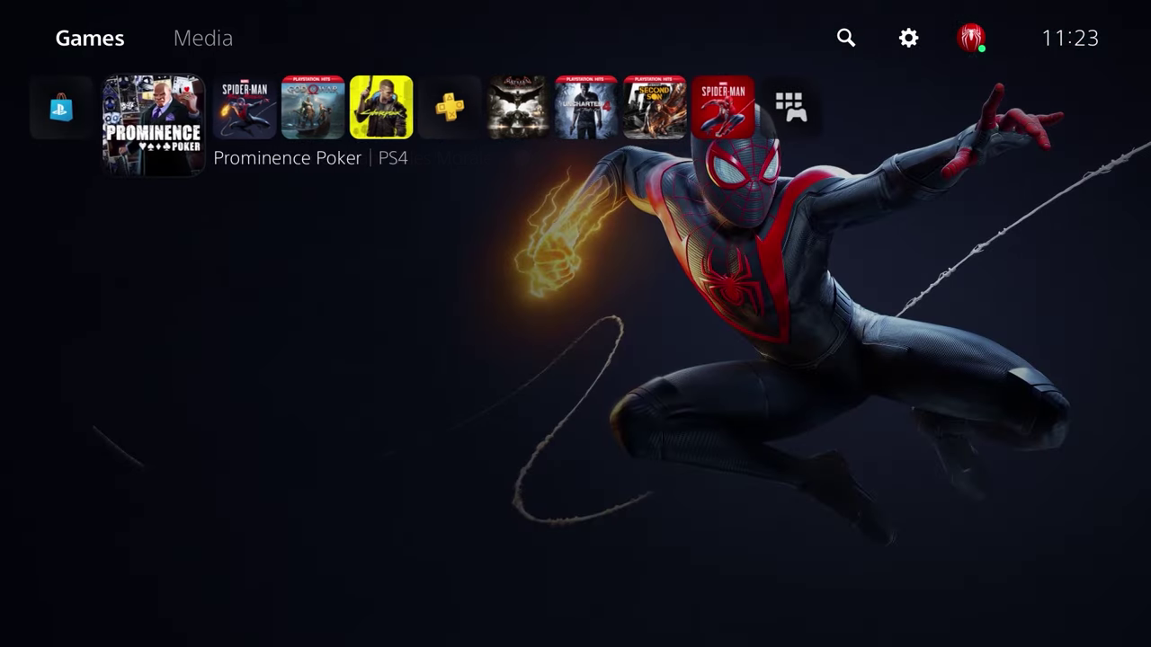
{"action": "key", "text": "Right"}
{"action": "key", "text": "Right"}
{"action": "key", "text": "Right"}
{"action": "key", "text": "Right"}
{"action": "key", "text": "Right"}
{"action": "key", "text": "Right"}
{"action": "key", "text": "Right"}
{"action": "key", "text": "Right"}
{"action": "key", "text": "Right"}
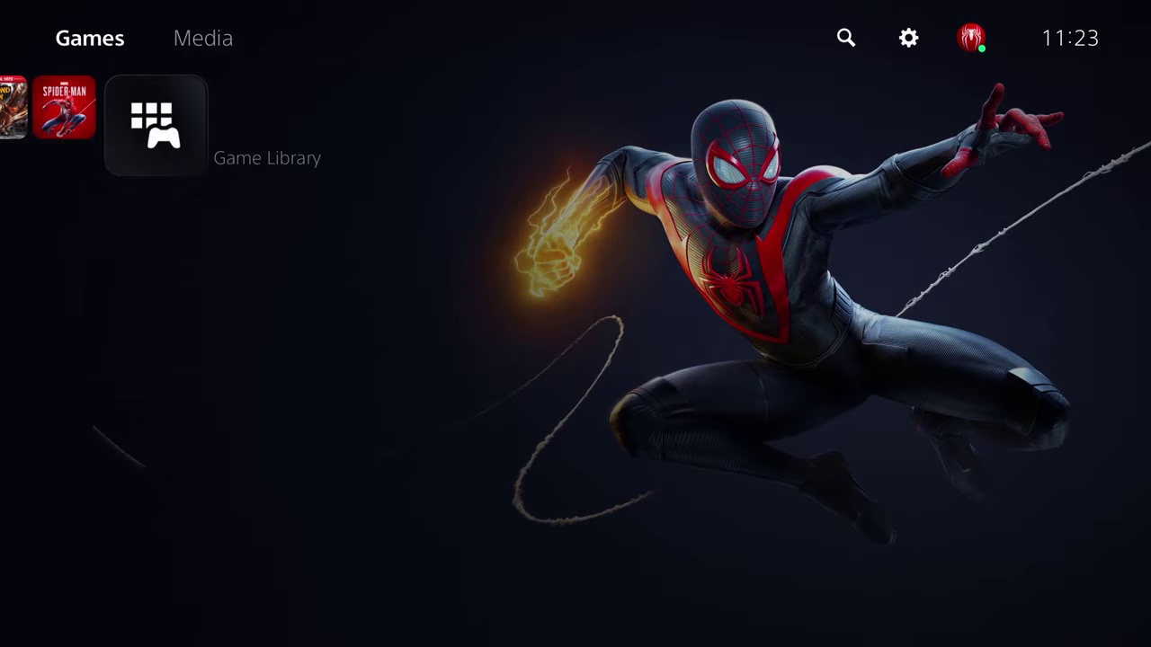
{"action": "key", "text": "Left"}
{"action": "key", "text": "Left"}
{"action": "key", "text": "Left"}
{"action": "key", "text": "Left"}
{"action": "key", "text": "Left"}
{"action": "key", "text": "Left"}
{"action": "key", "text": "Left"}
{"action": "key", "text": "Left"}
{"action": "key", "text": "Left"}
{"action": "key", "text": "Left"}
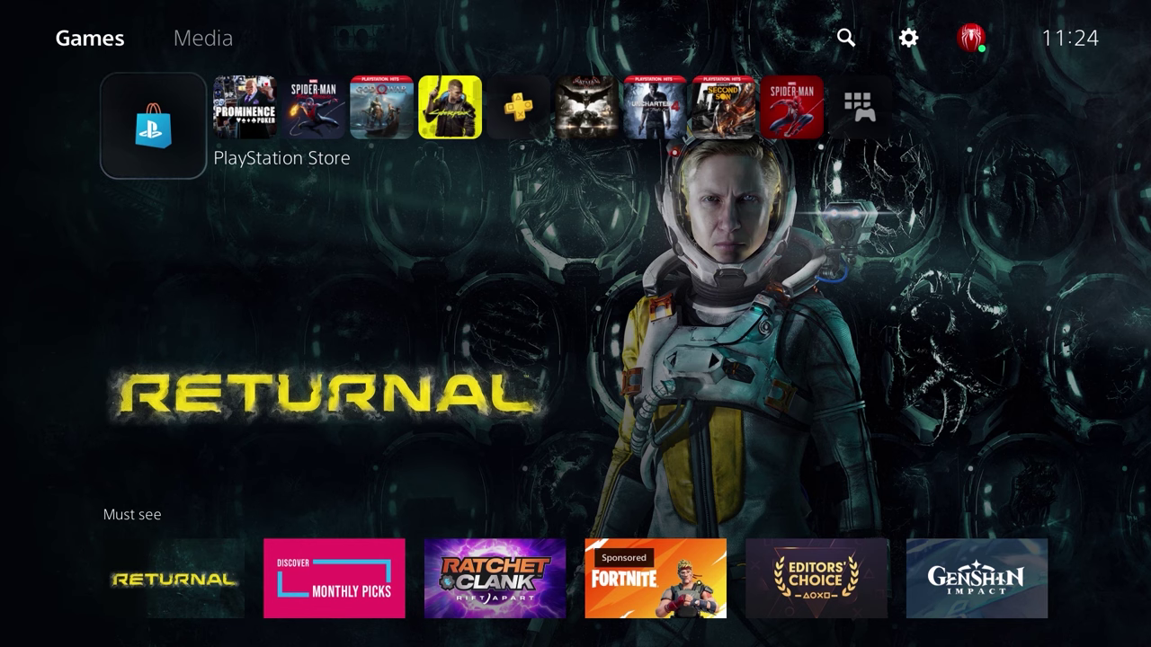
{"action": "key", "text": "Up"}
{"action": "key", "text": "Right"}
{"action": "key", "text": "Right"}
{"action": "key", "text": "Right"}
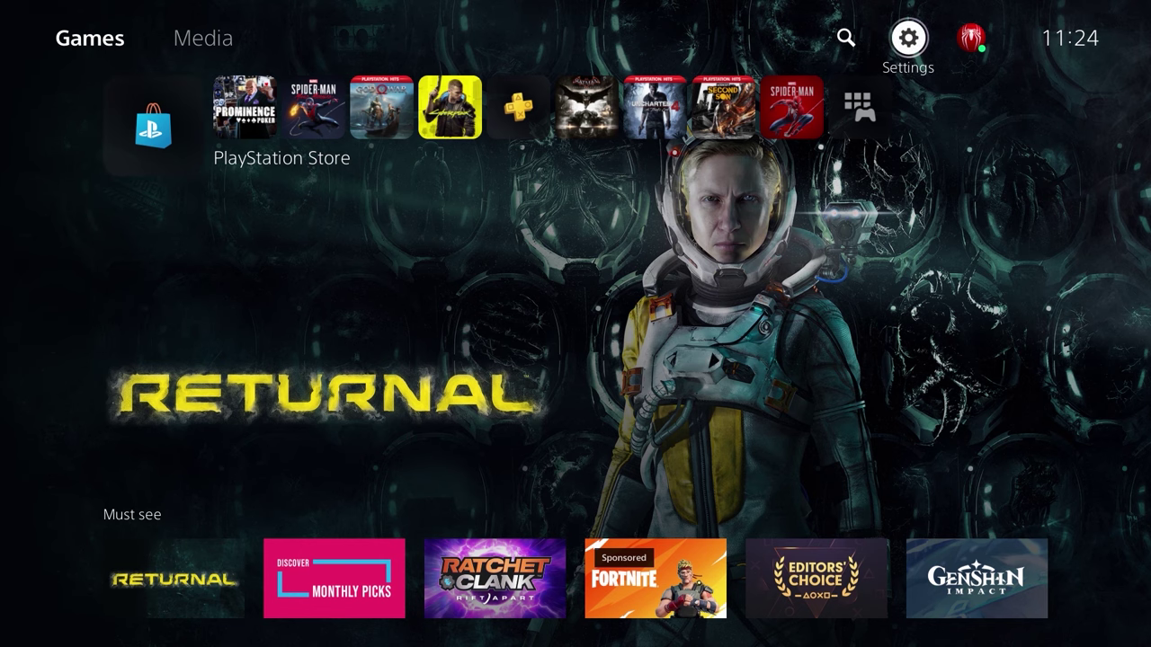
{"action": "key", "text": "Return"}
Step: Enter Saved Data and Game/App Settings and highlight Saved Data (PS4)
{"action": "key", "text": "Down"}
{"action": "key", "text": "Down"}
{"action": "key", "text": "Down"}
{"action": "key", "text": "Down"}
{"action": "key", "text": "Down"}
{"action": "key", "text": "Down"}
{"action": "key", "text": "Down"}
{"action": "key", "text": "Down"}
{"action": "key", "text": "Down"}
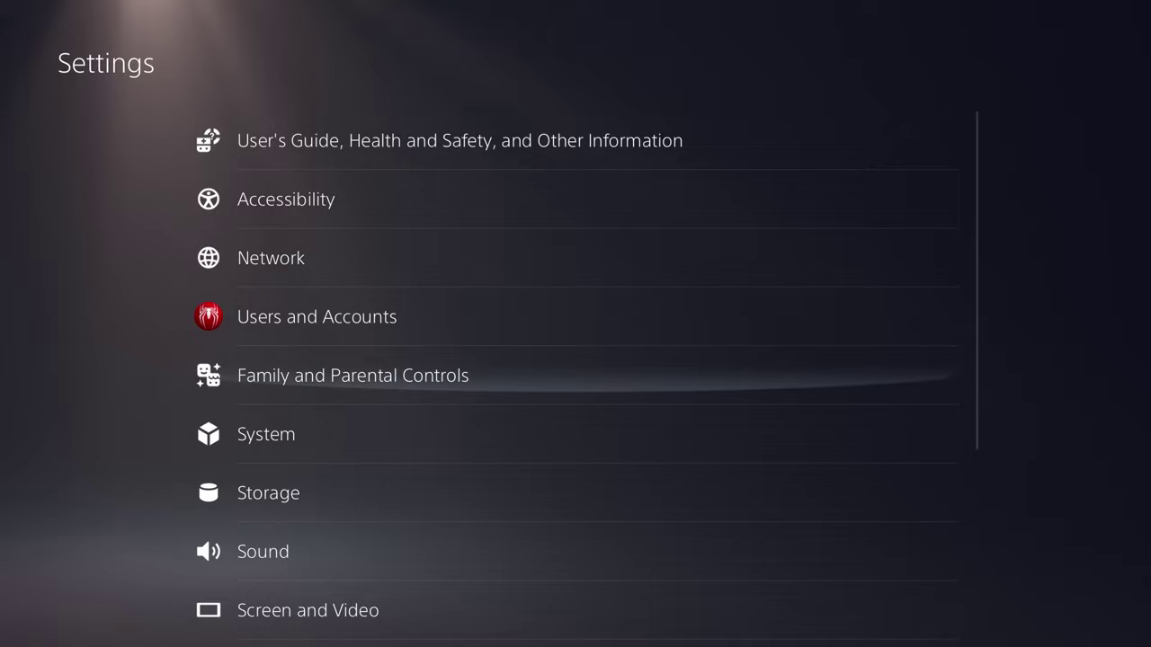
{"action": "key", "text": "Down"}
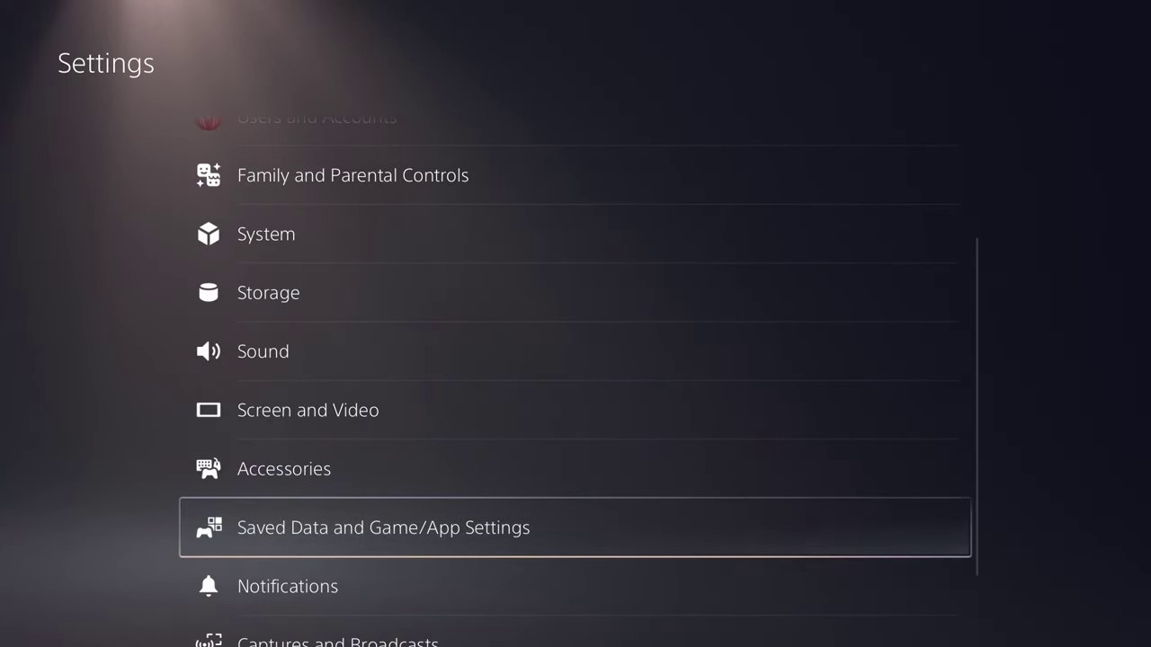
{"action": "key", "text": "Return"}
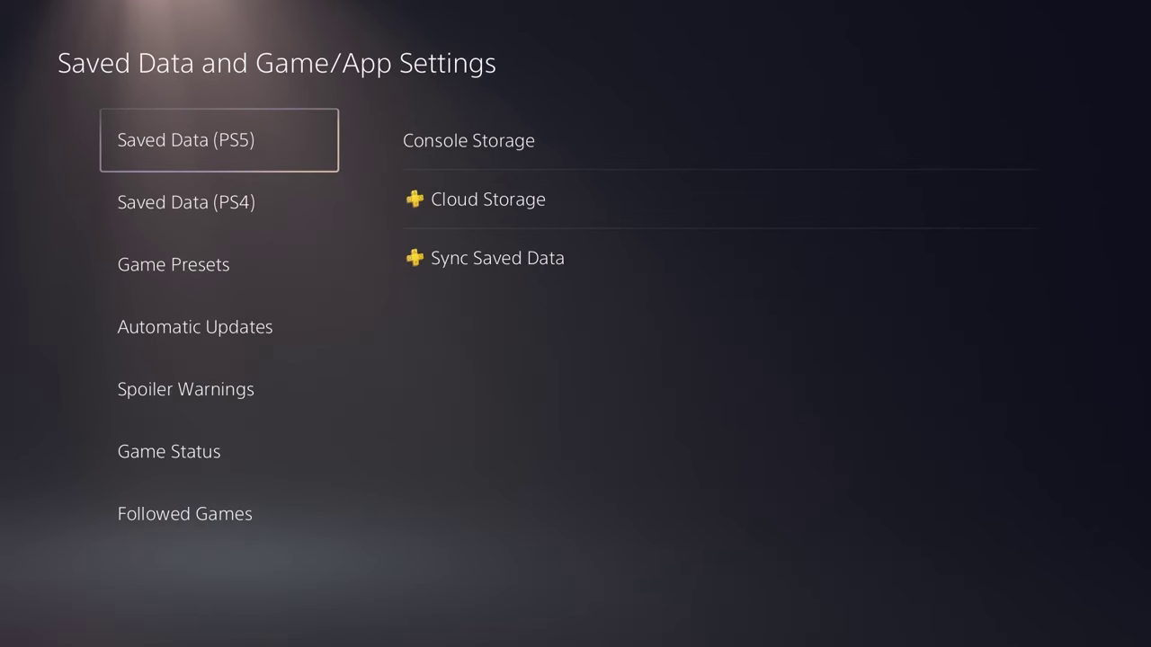
{"action": "key", "text": "Down"}
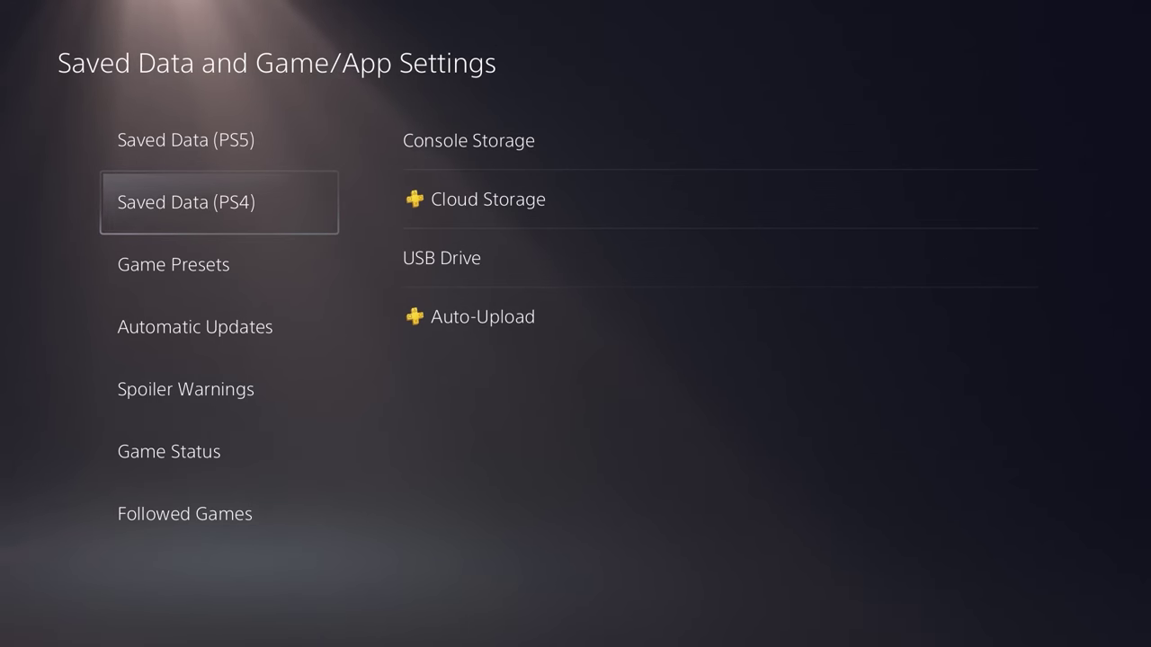
Step: In Console Storage's Copy to USB Drive tab, focus the Cyberpunk 2077 individual-saves option
{"action": "key", "text": "Right"}
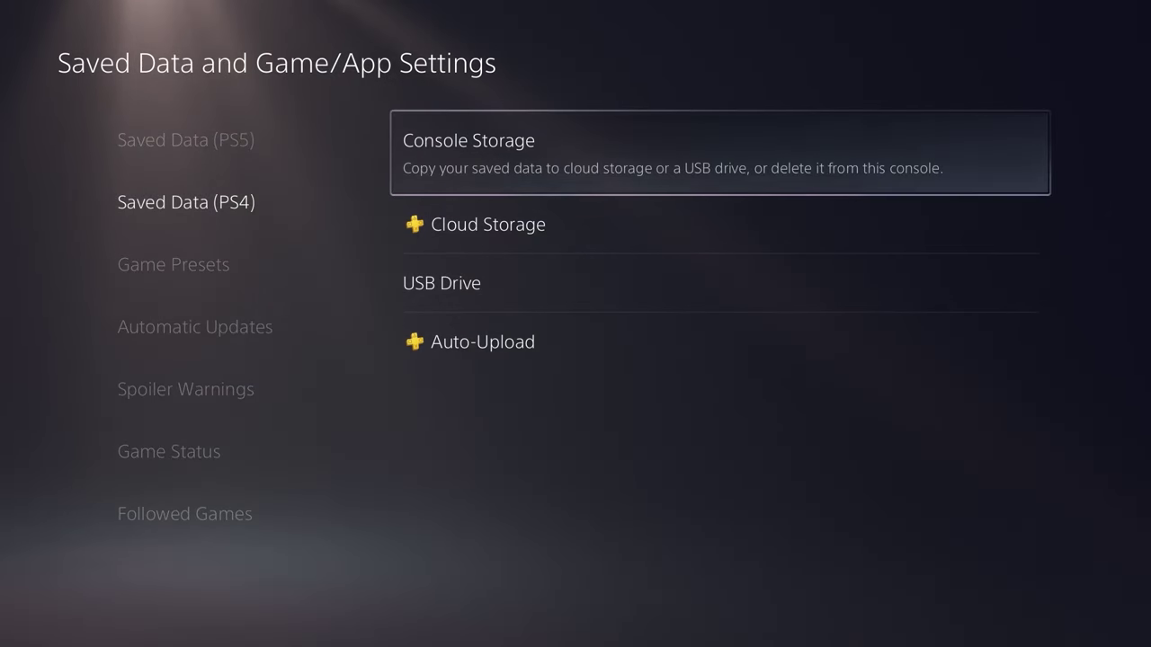
{"action": "key", "text": "Return"}
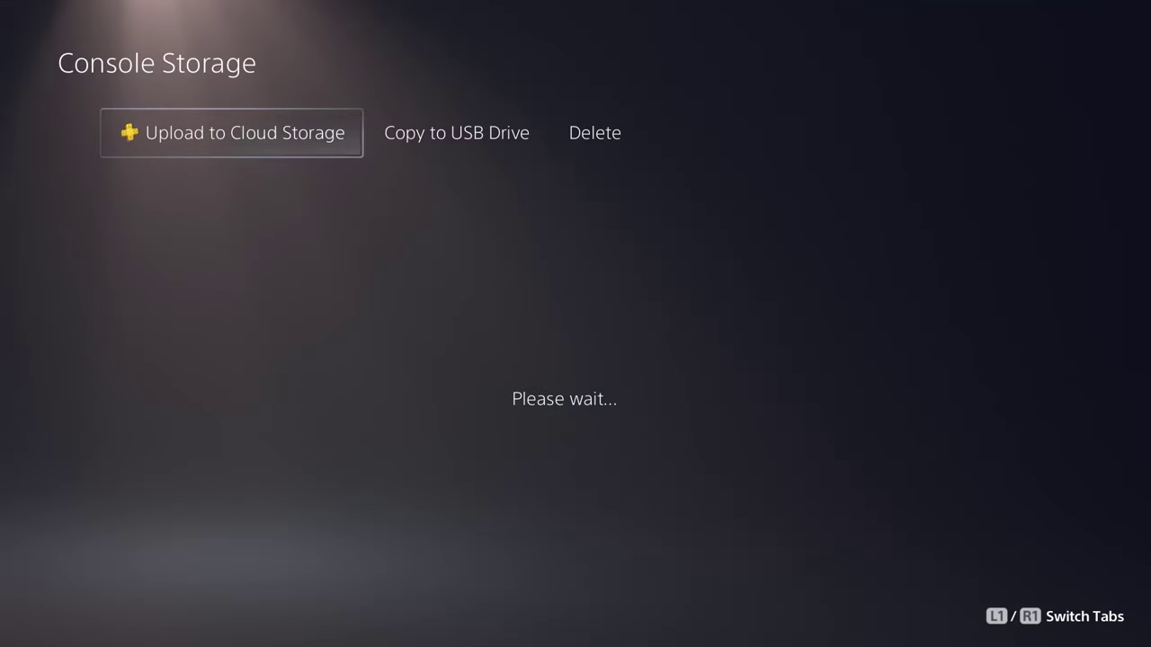
{"action": "key", "text": "Right"}
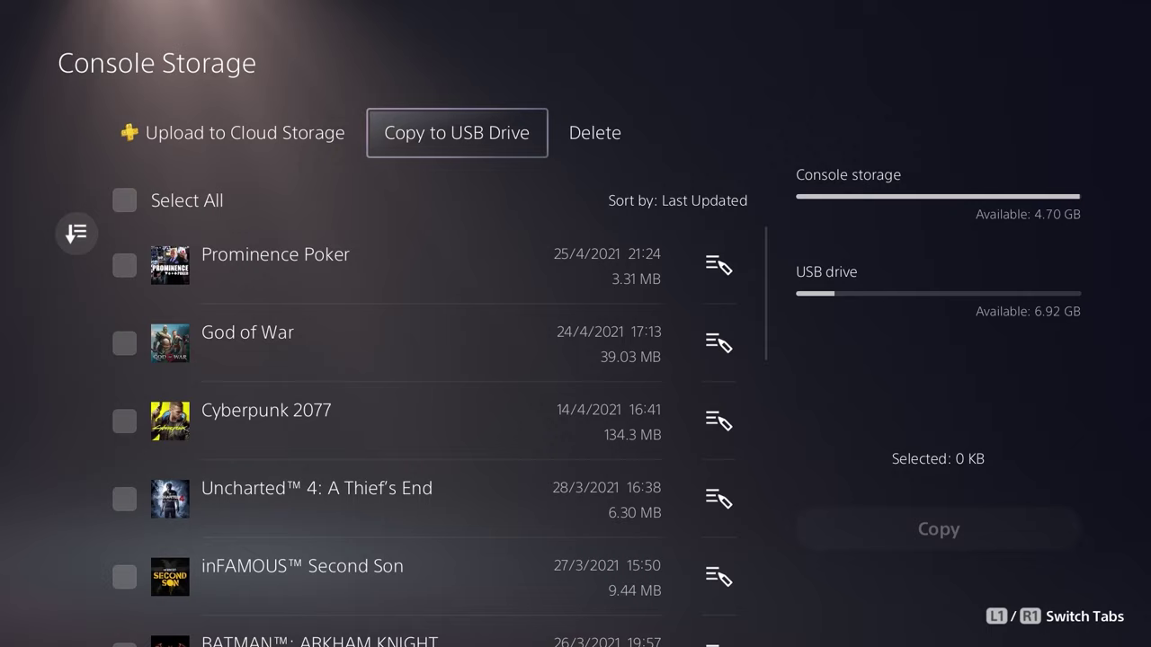
{"action": "key", "text": "Down"}
{"action": "key", "text": "Down"}
{"action": "key", "text": "Down"}
{"action": "key", "text": "Down"}
{"action": "key", "text": "Down"}
{"action": "key", "text": "Down"}
{"action": "key", "text": "Up"}
{"action": "key", "text": "Up"}
{"action": "key", "text": "Up"}
{"action": "key", "text": "Up"}
{"action": "key", "text": "Up"}
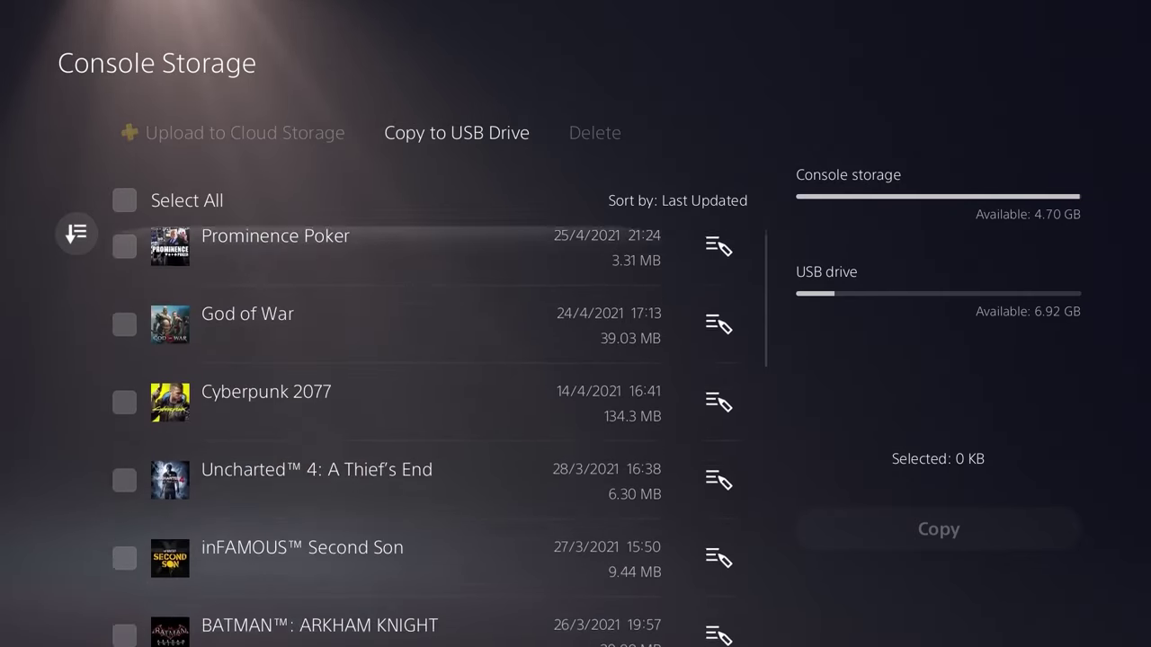
{"action": "key", "text": "Down"}
{"action": "key", "text": "Up"}
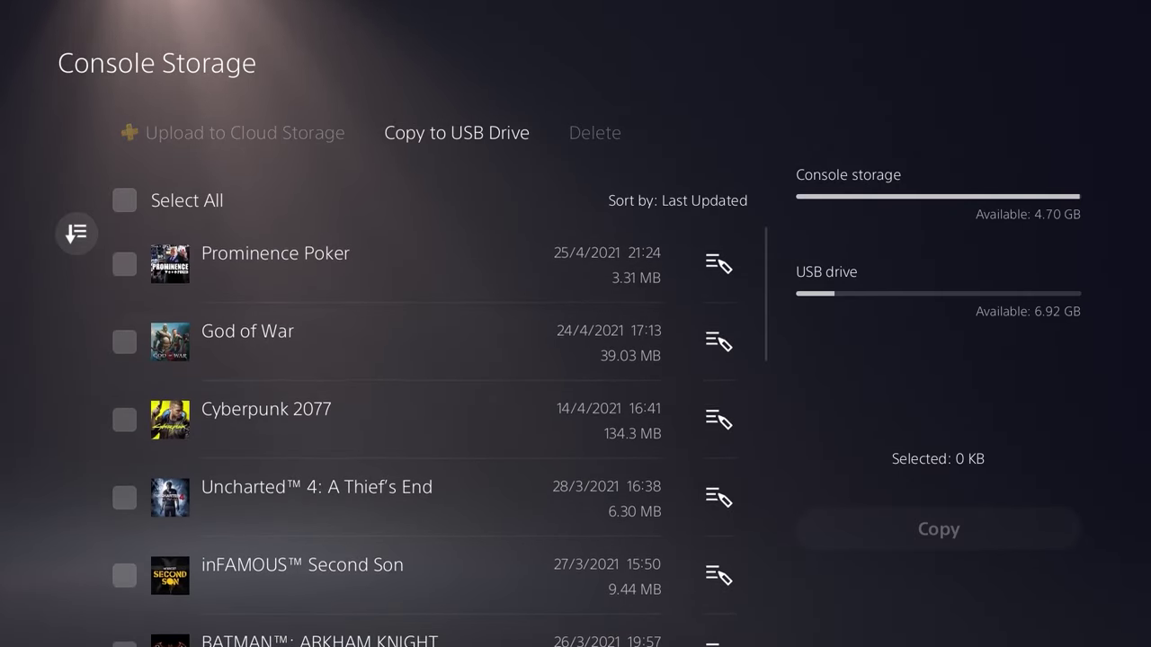
{"action": "key", "text": "Up"}
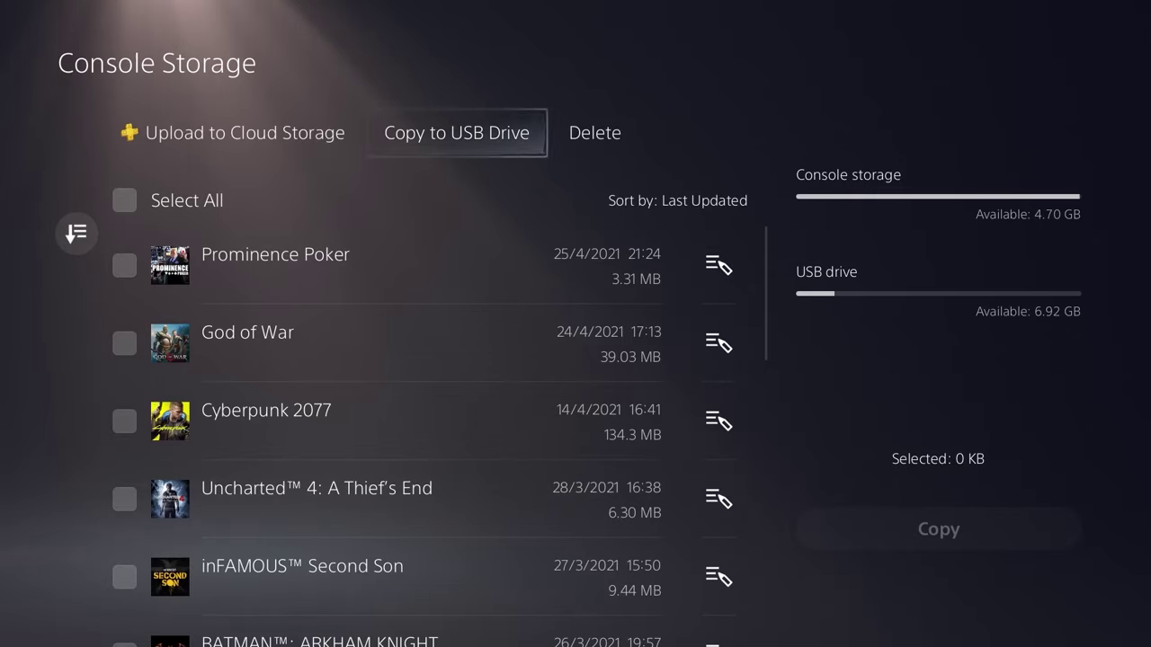
{"action": "key", "text": "Down"}
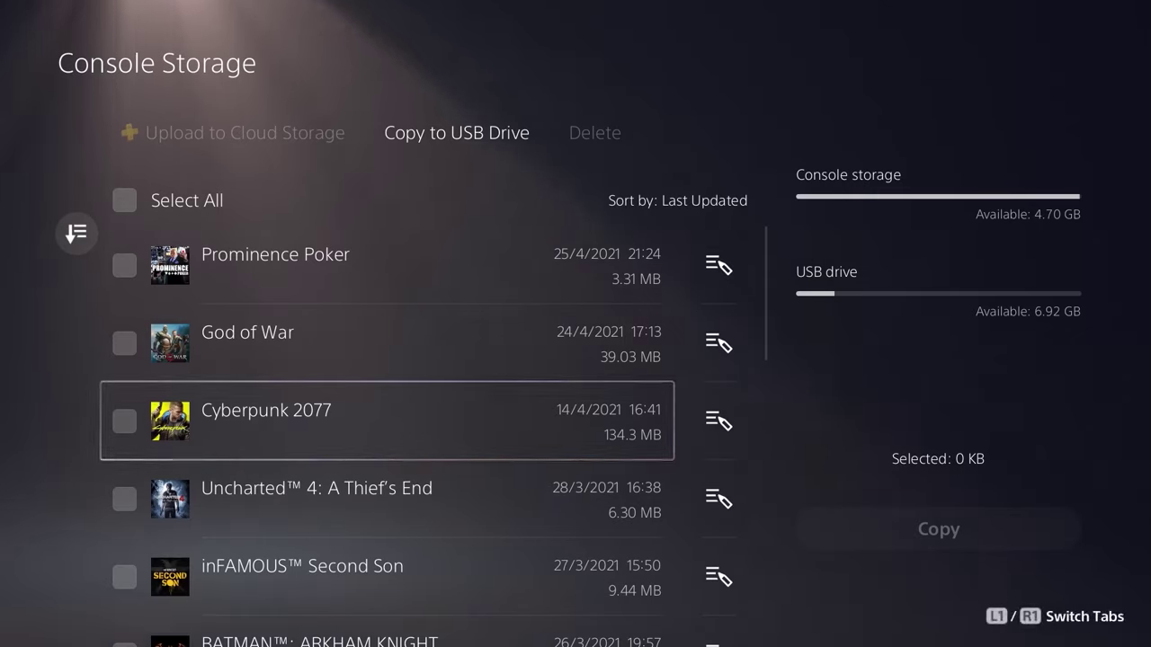
{"action": "key", "text": "Right"}
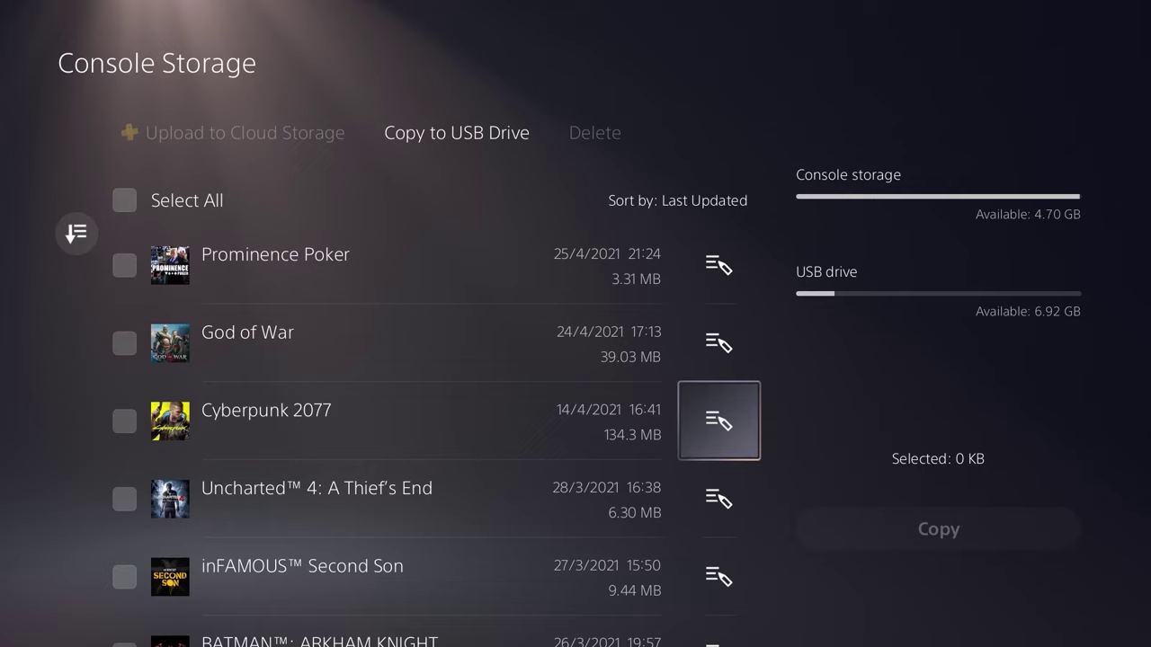
Step: Tick only the Japantown Cyberpunk 2077 autosave (12.59 MB) and confirm with OK
{"action": "key", "text": "Return"}
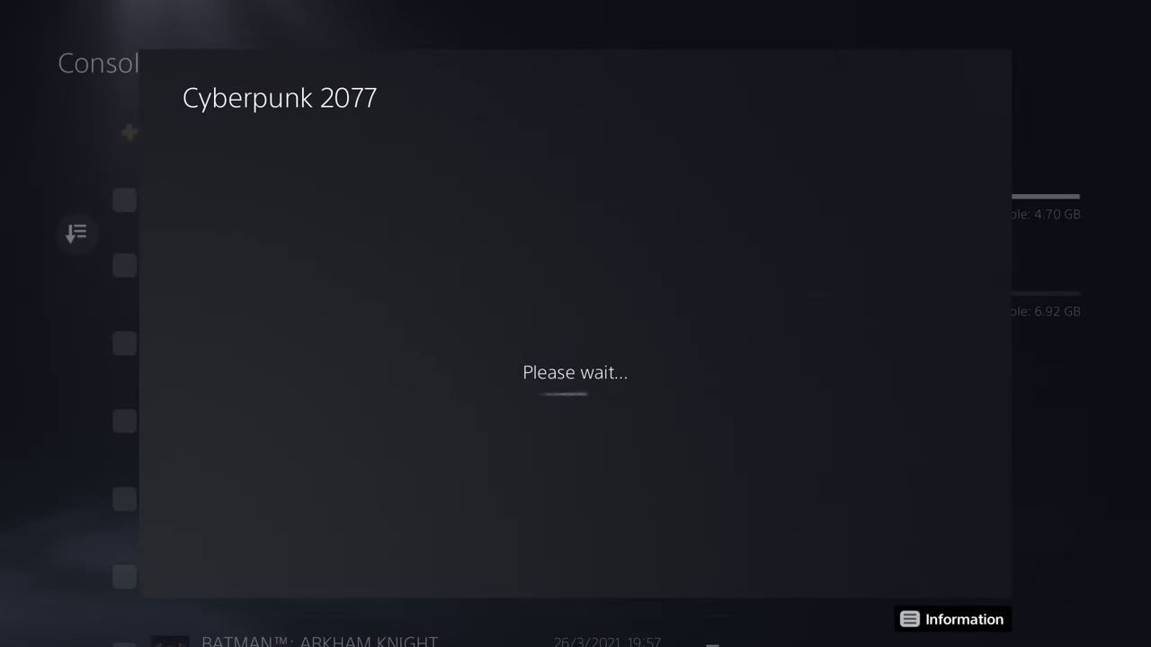
{"action": "key", "text": "Down"}
{"action": "key", "text": "Down"}
{"action": "key", "text": "Down"}
{"action": "key", "text": "Down"}
{"action": "key", "text": "Down"}
{"action": "key", "text": "Down"}
{"action": "key", "text": "Down"}
{"action": "key", "text": "Down"}
{"action": "key", "text": "Down"}
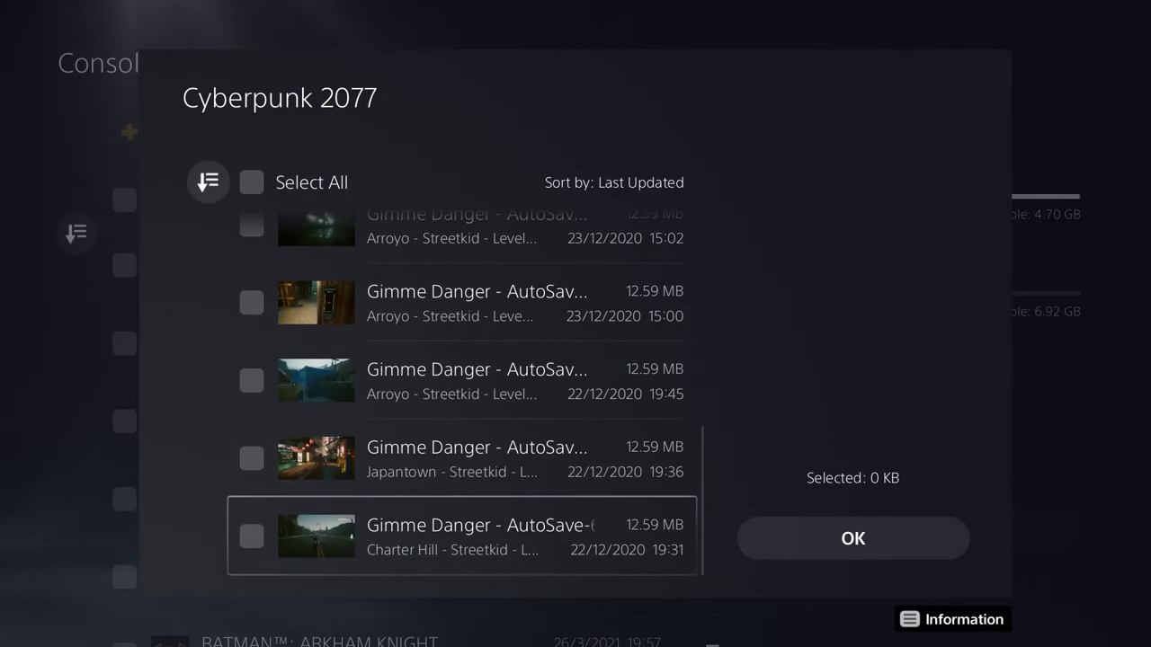
{"action": "key", "text": "Down"}
{"action": "key", "text": "Down"}
{"action": "key", "text": "Down"}
{"action": "key", "text": "Down"}
{"action": "key", "text": "Down"}
{"action": "key", "text": "Down"}
{"action": "key", "text": "Down"}
{"action": "key", "text": "Down"}
{"action": "key", "text": "Down"}
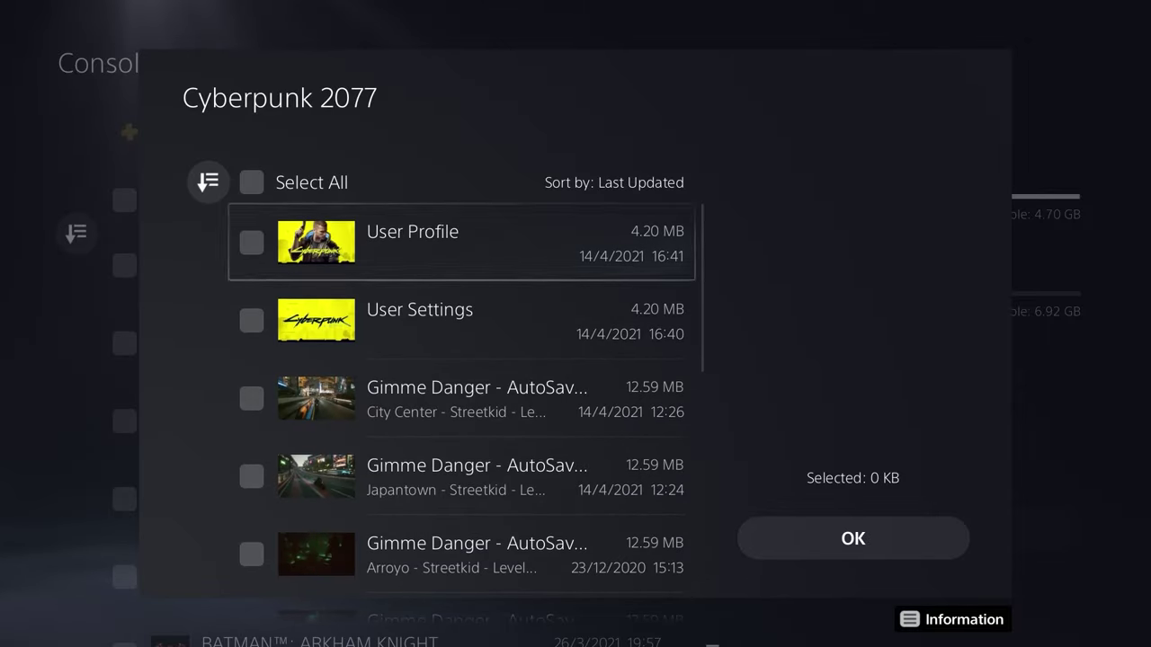
{"action": "key", "text": "Down"}
{"action": "key", "text": "Down"}
{"action": "key", "text": "Down"}
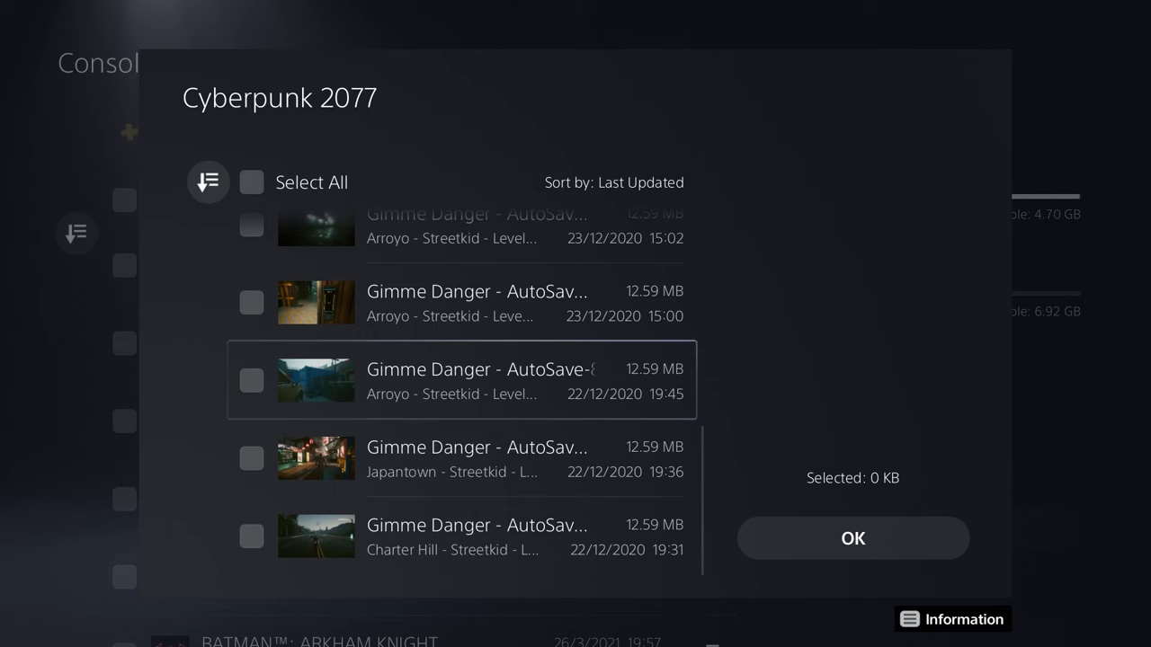
{"action": "key", "text": "Down"}
{"action": "key", "text": "Down"}
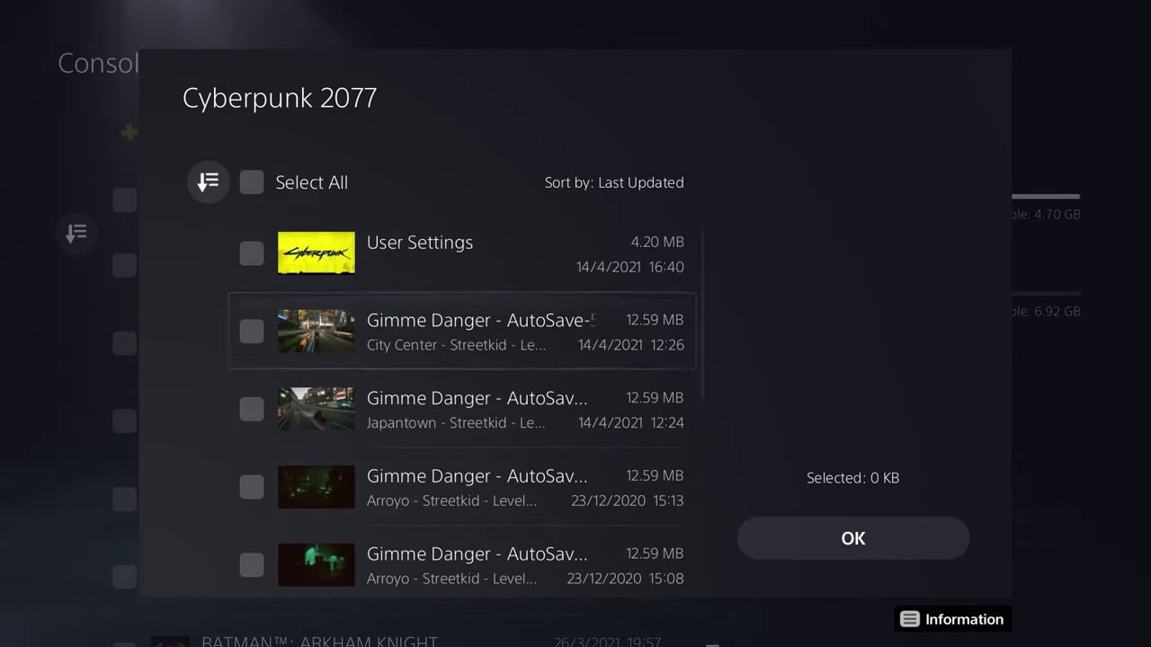
{"action": "key", "text": "Down"}
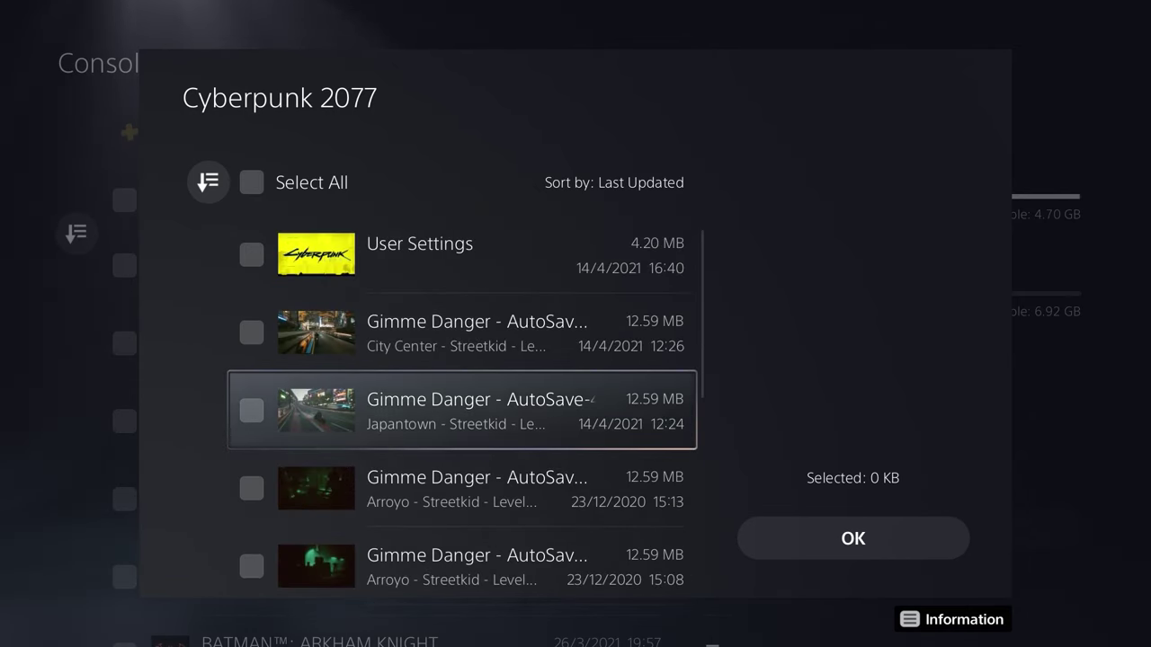
{"action": "key", "text": "Return"}
{"action": "key", "text": "Right"}
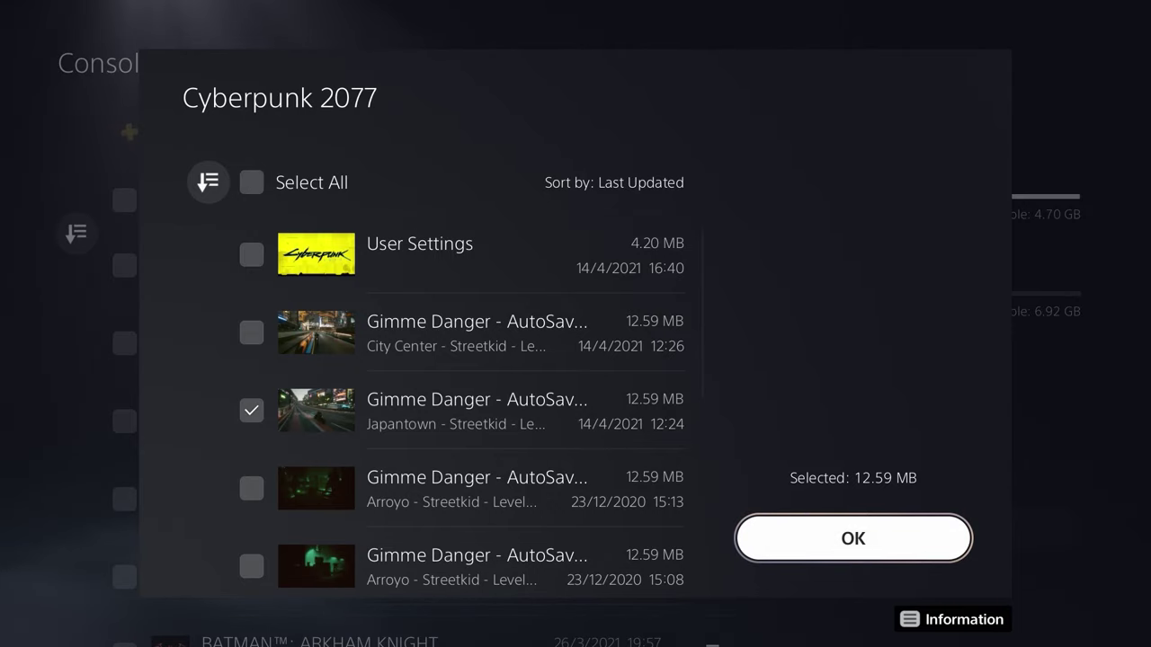
{"action": "key", "text": "Return"}
{"action": "key", "text": "Right"}
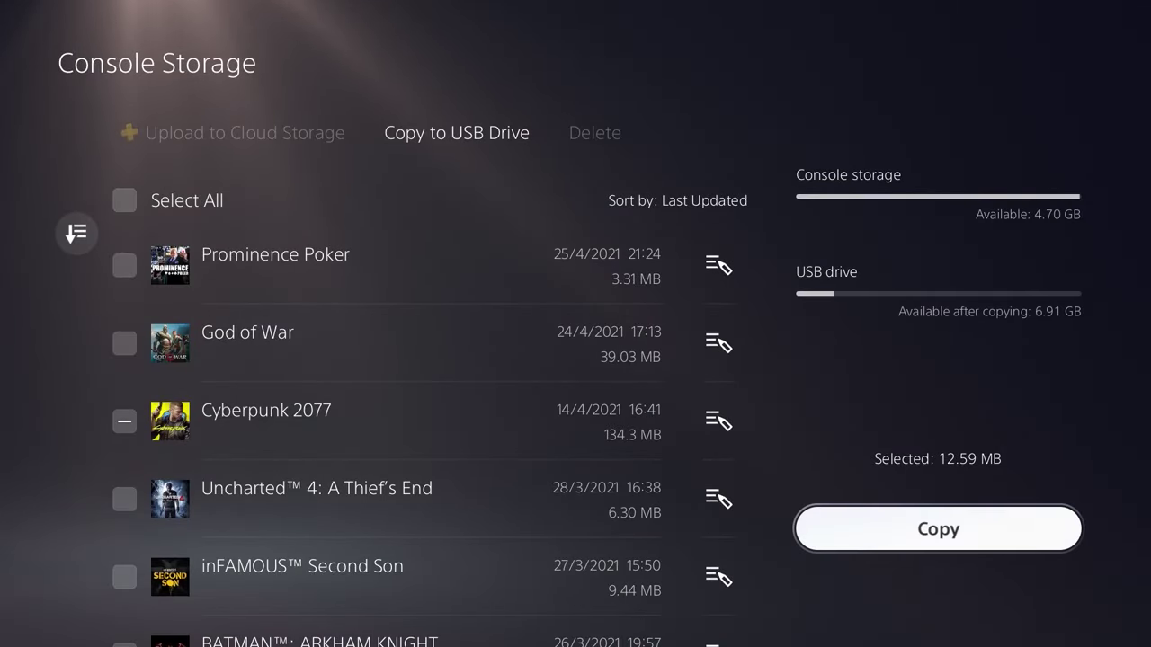
Step: Copy the selected save to the USB drive and exit once Copying 1/1 finishes
{"action": "key", "text": "Return"}
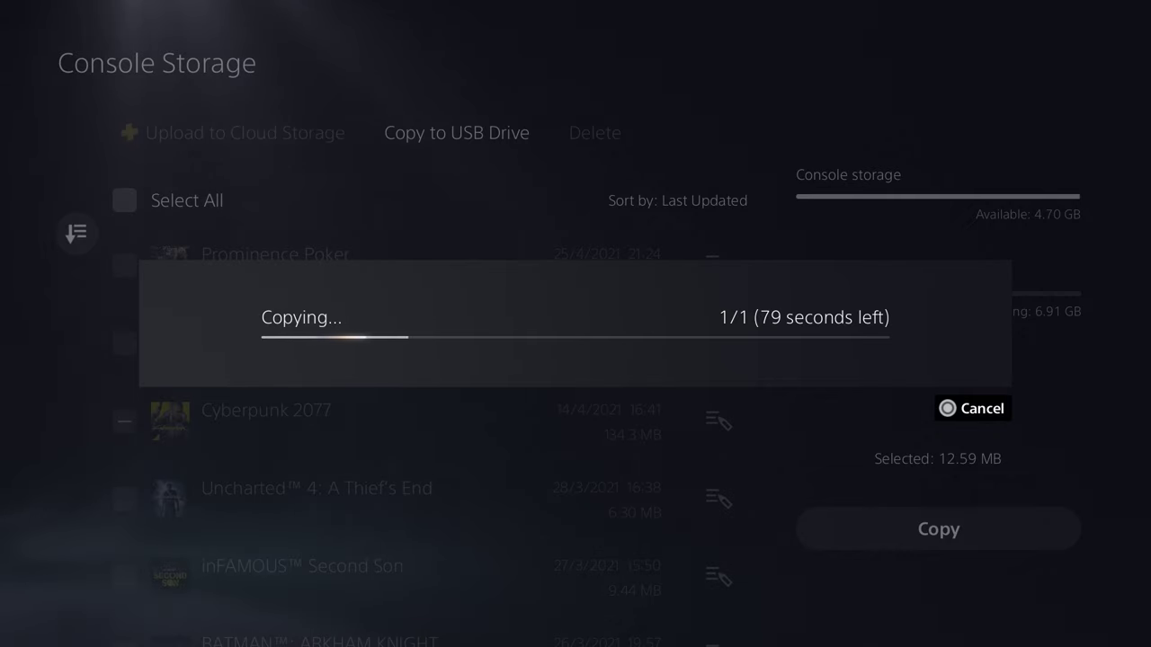
{"action": "key", "text": "Escape"}
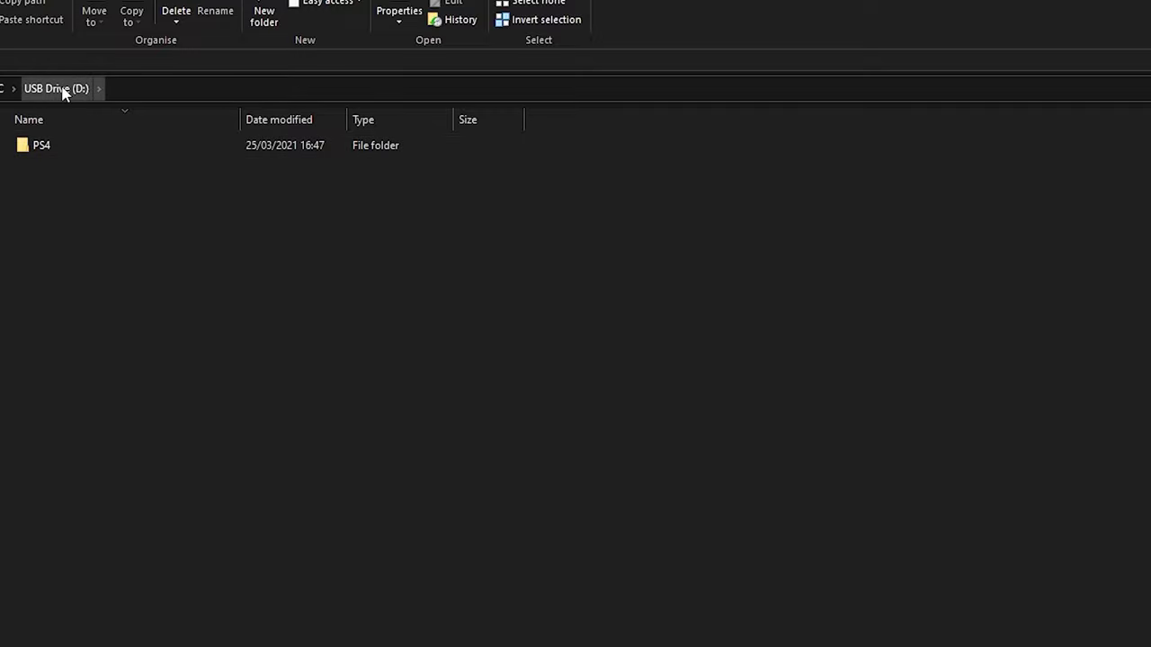
Step: Open PS4 > SAVEDATA > profile folder > CUSA16579 on the USB drive
{"action": "double_click", "coordinate": [55, 151]}
{"action": "double_click", "coordinate": [56, 152]}
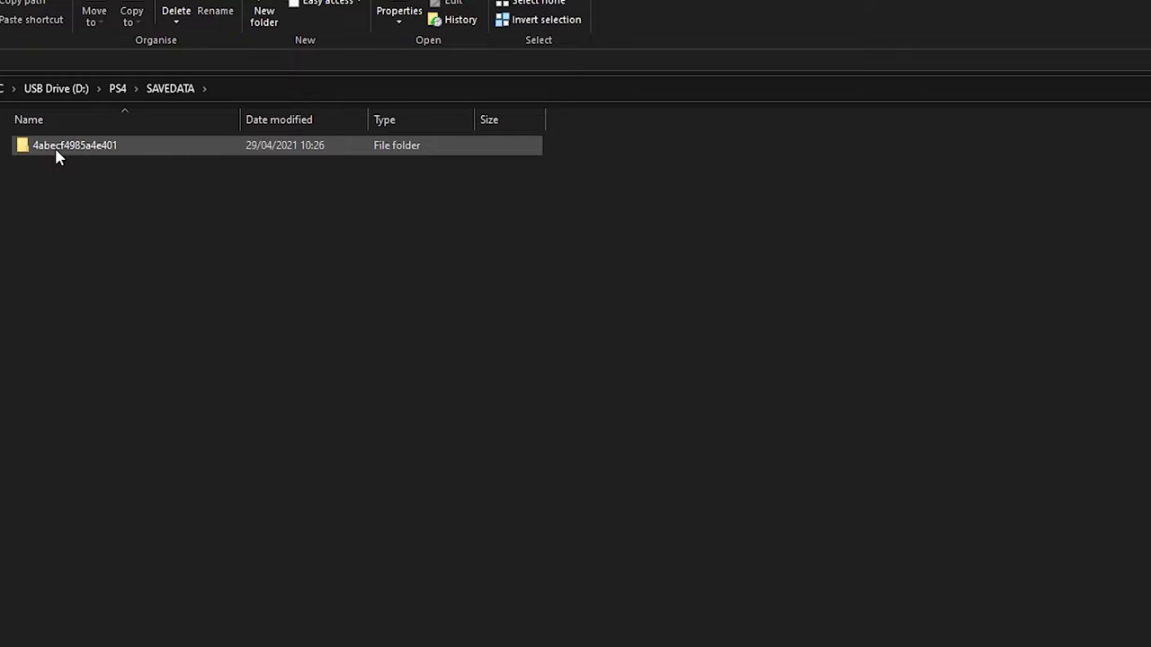
{"action": "double_click", "coordinate": [58, 153]}
{"action": "left_click_drag", "start_coordinate": [95, 252], "coordinate": [72, 152]}
{"action": "double_click", "coordinate": [72, 152]}
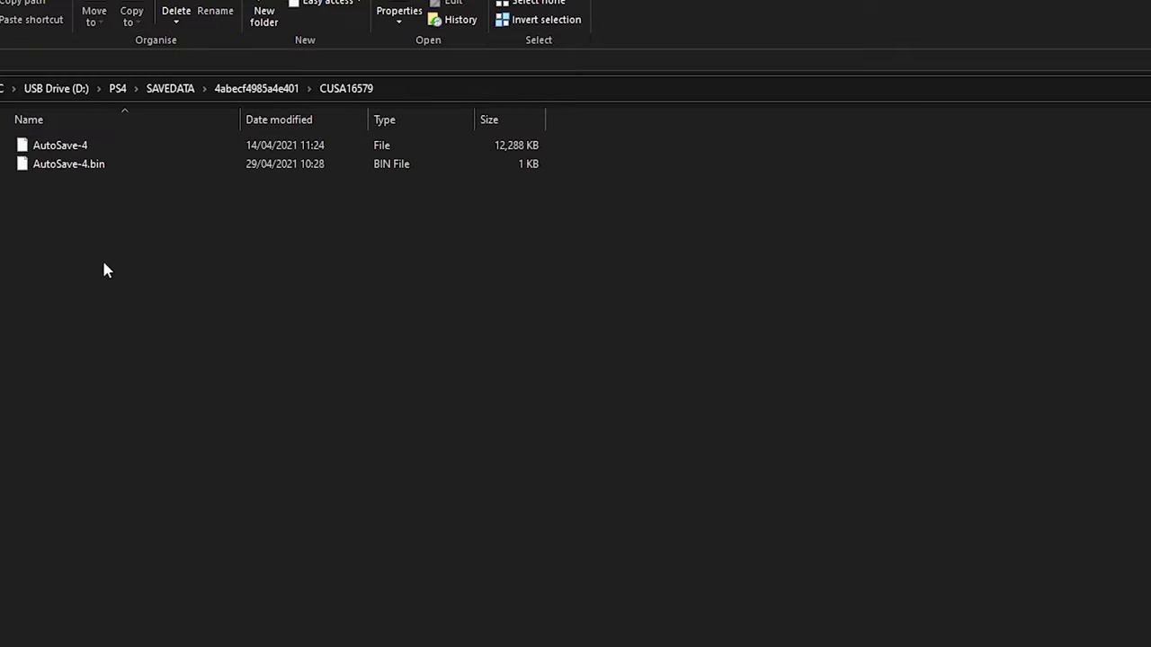
Step: Box-select both the AutoSave-4 and AutoSave-4.bin files
{"action": "left_click_drag", "start_coordinate": [104, 263], "coordinate": [1, 134]}
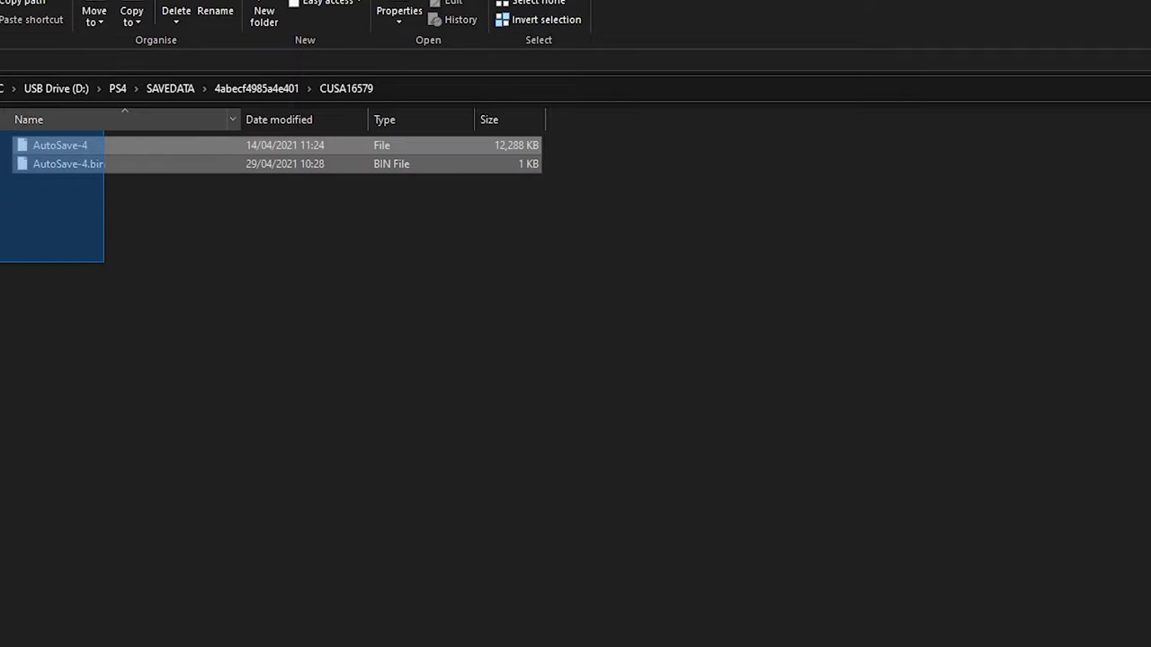
{"action": "left_click_drag", "start_coordinate": [180, 305], "coordinate": [52, 145]}
{"action": "left_click", "coordinate": [99, 285]}
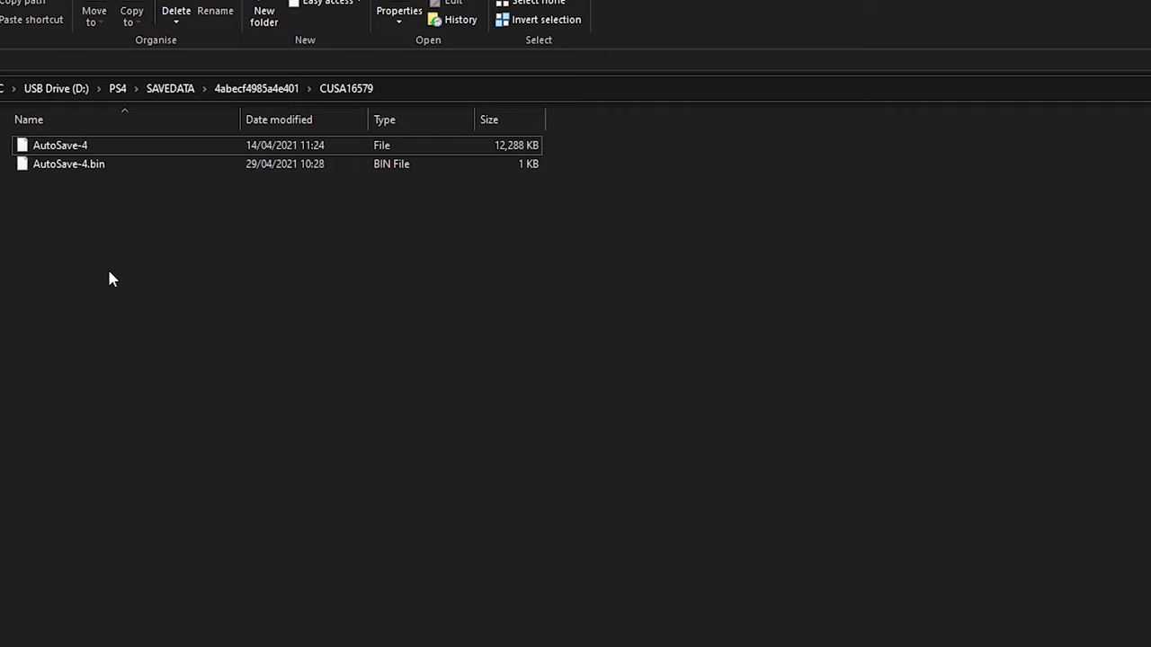
{"action": "left_click_drag", "start_coordinate": [126, 263], "coordinate": [46, 146]}
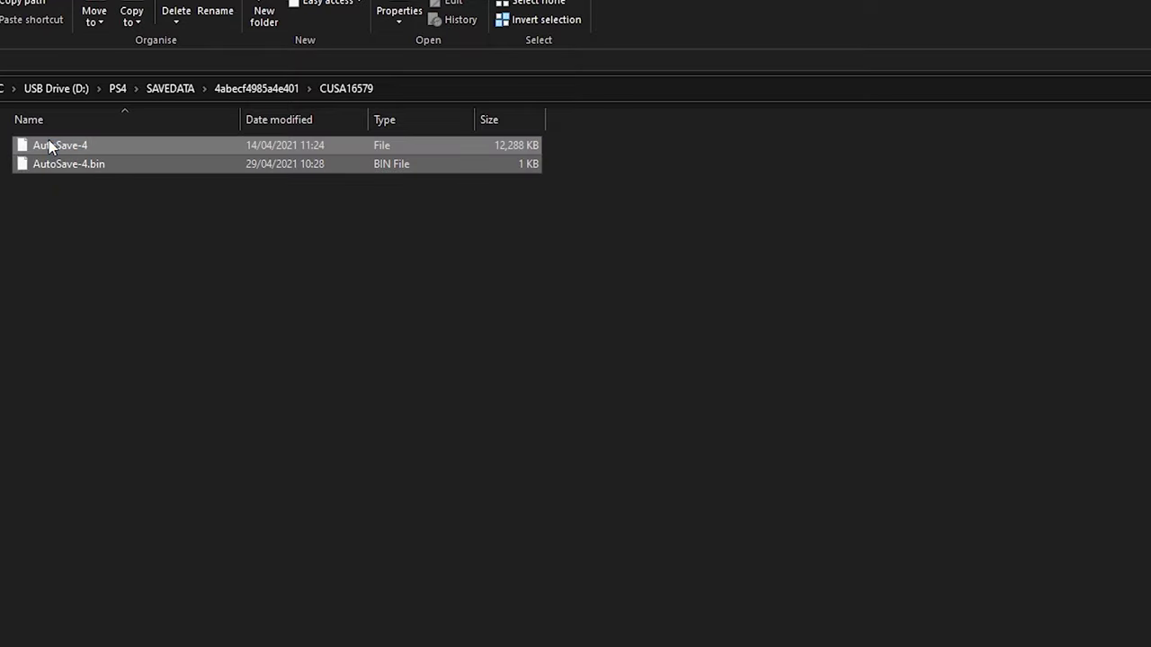
{"action": "left_click", "coordinate": [90, 220]}
{"action": "left_click_drag", "start_coordinate": [90, 219], "coordinate": [70, 151]}
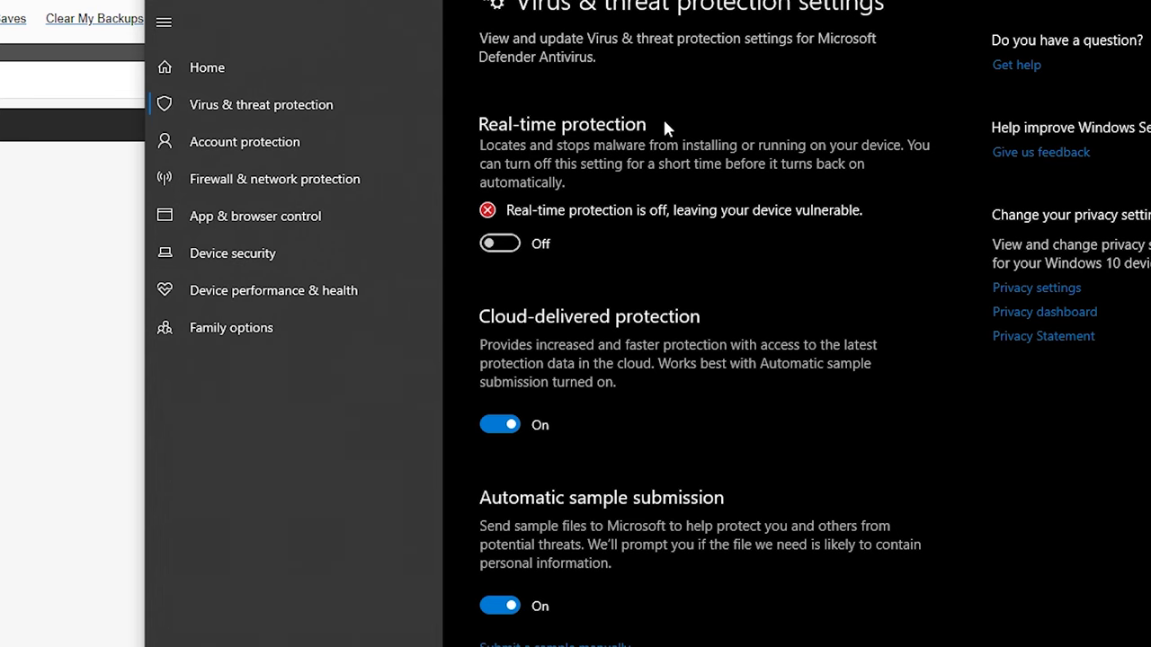
Step: Show Windows Security's Firewall & network protection page with domain and private firewalls off
{"action": "left_click", "coordinate": [282, 180]}
{"action": "scroll", "coordinate": [501, 170], "scroll_direction": "down", "scroll_amount": 2}
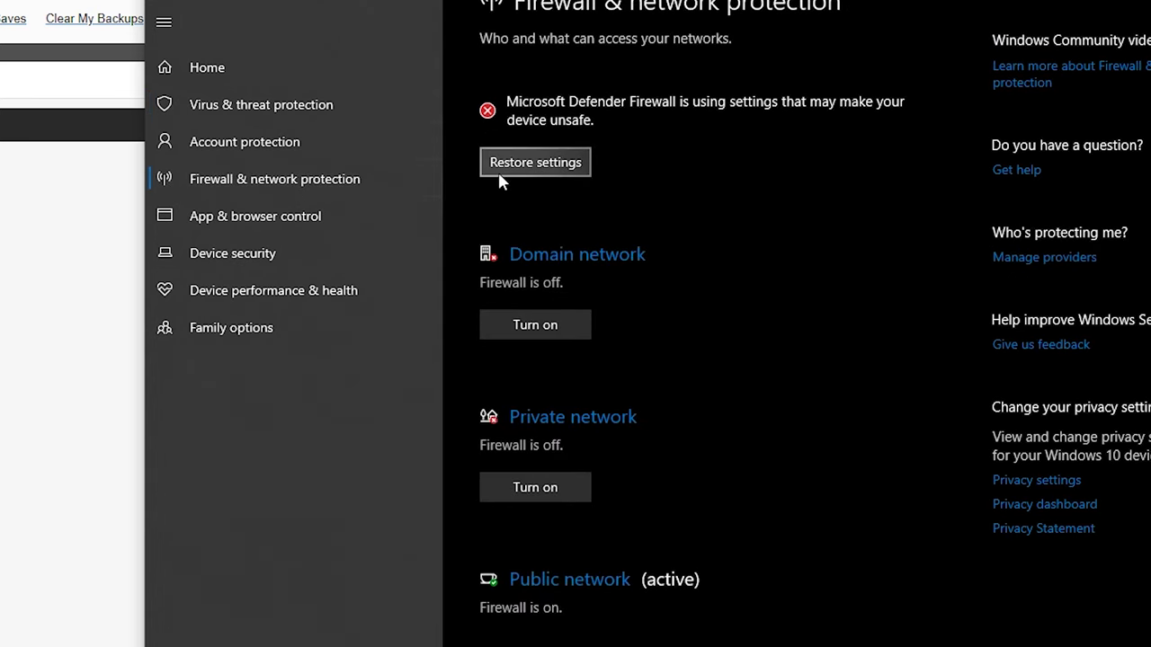
{"action": "scroll", "coordinate": [752, 184], "scroll_direction": "up", "scroll_amount": 2}
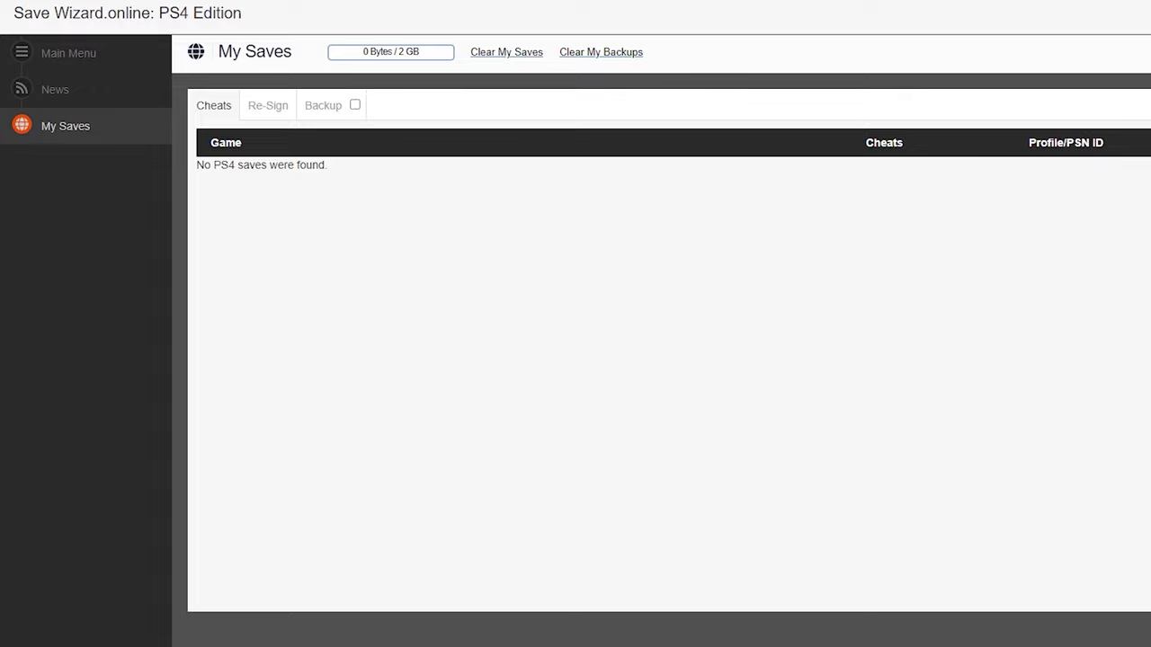
Step: Start a new save upload using the Directly from USB method
{"action": "left_click", "coordinate": [1060, 113]}
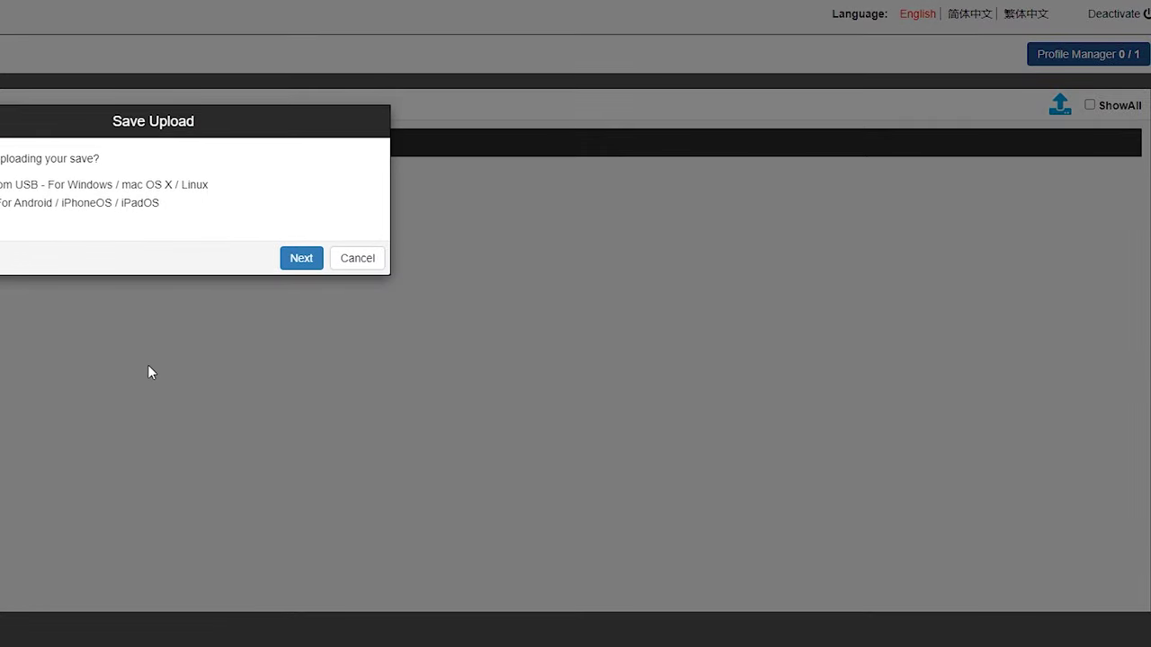
{"action": "left_click_drag", "start_coordinate": [366, 158], "coordinate": [521, 147]}
{"action": "left_click", "coordinate": [517, 171]}
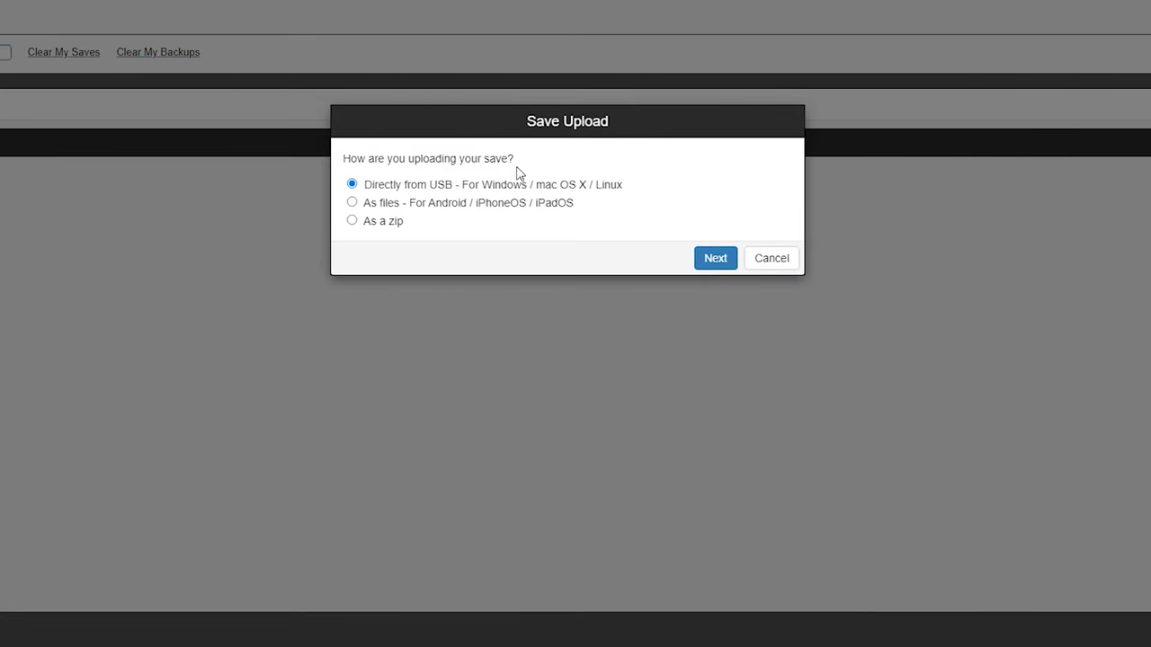
{"action": "left_click_drag", "start_coordinate": [383, 191], "coordinate": [663, 188]}
{"action": "left_click", "coordinate": [636, 192]}
{"action": "left_click", "coordinate": [722, 259]}
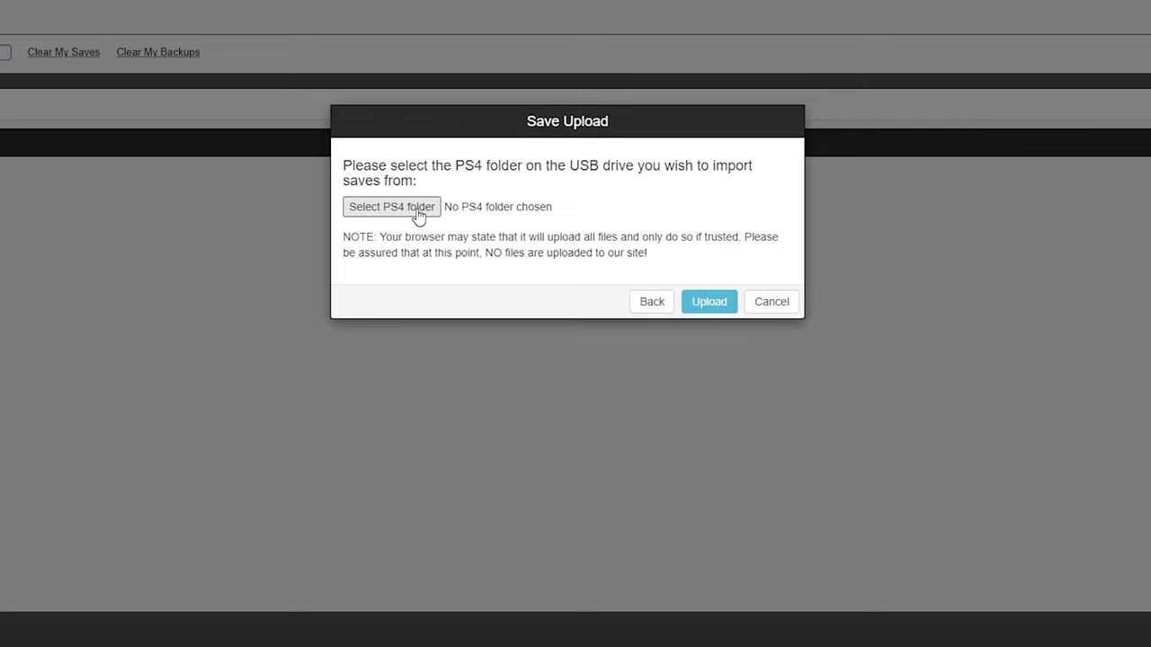
Step: Pick the PS4 folder on D: and upload the AutoSave-4 save
{"action": "left_click", "coordinate": [418, 214]}
{"action": "left_click", "coordinate": [25, 90]}
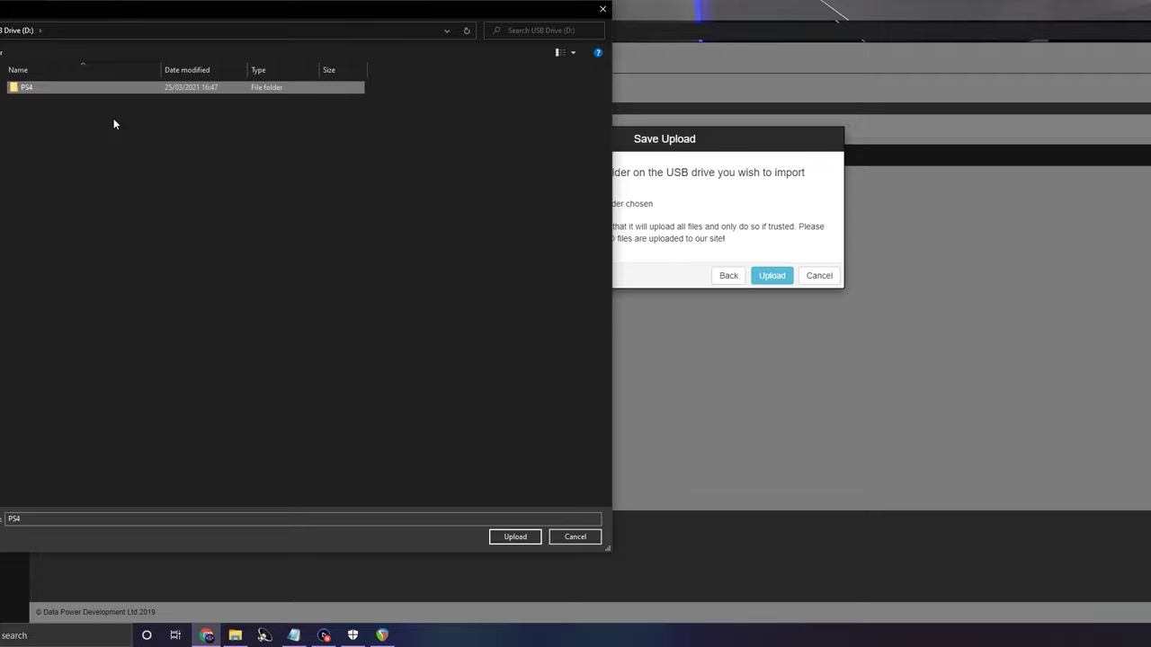
{"action": "left_click", "coordinate": [518, 542]}
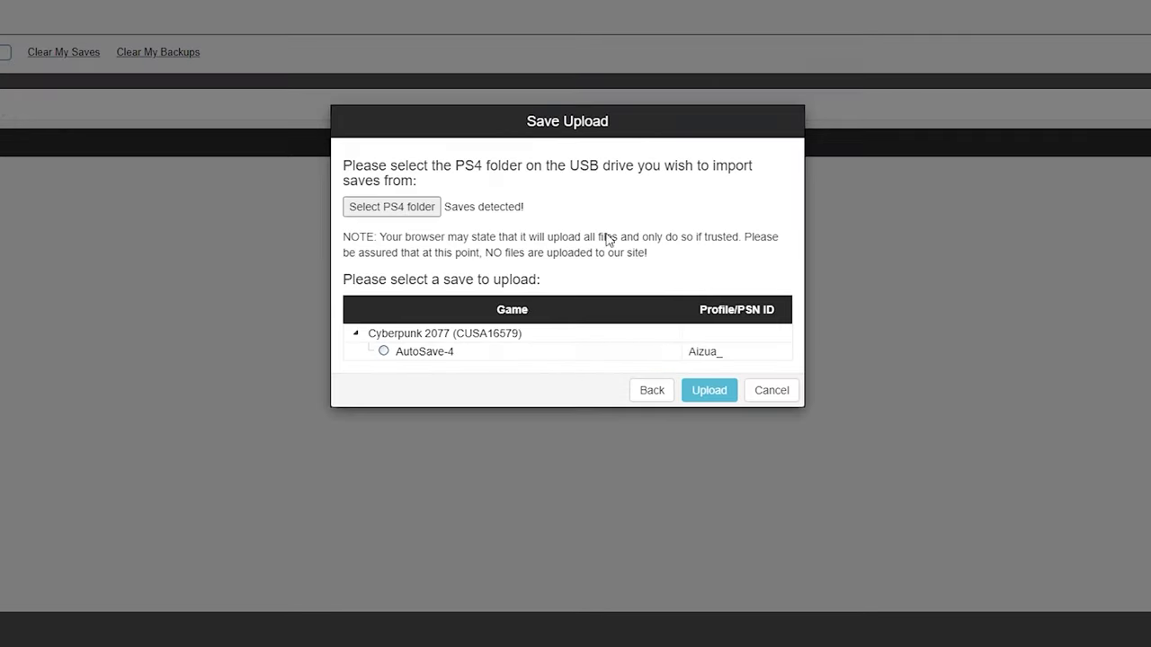
{"action": "left_click", "coordinate": [383, 352]}
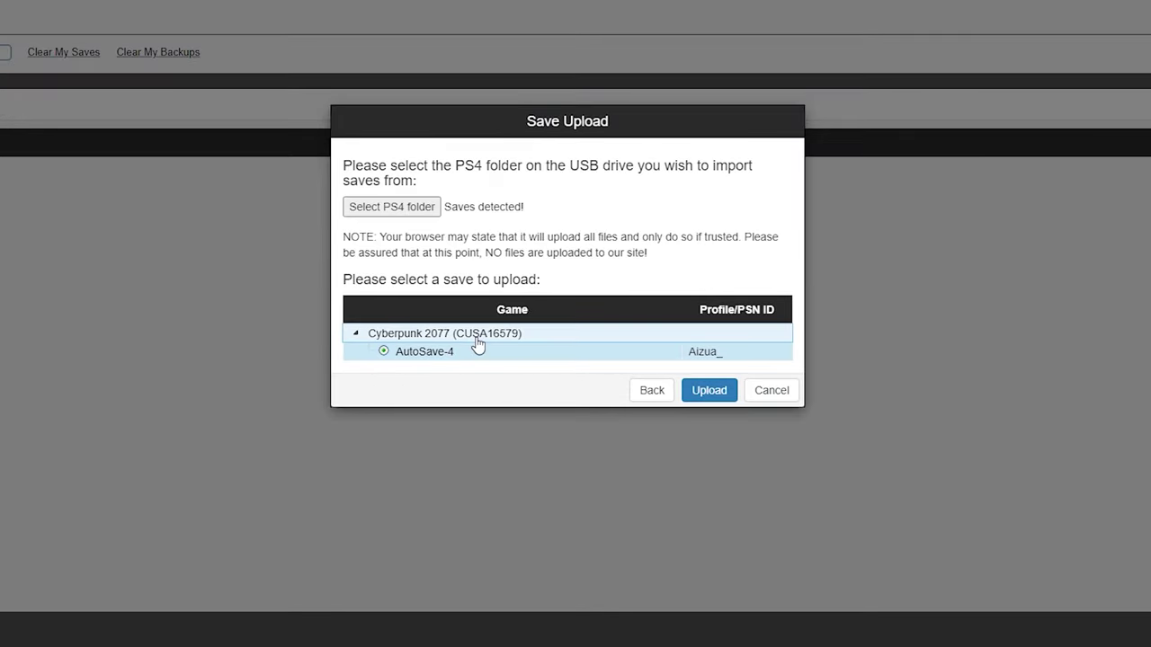
{"action": "left_click", "coordinate": [710, 390]}
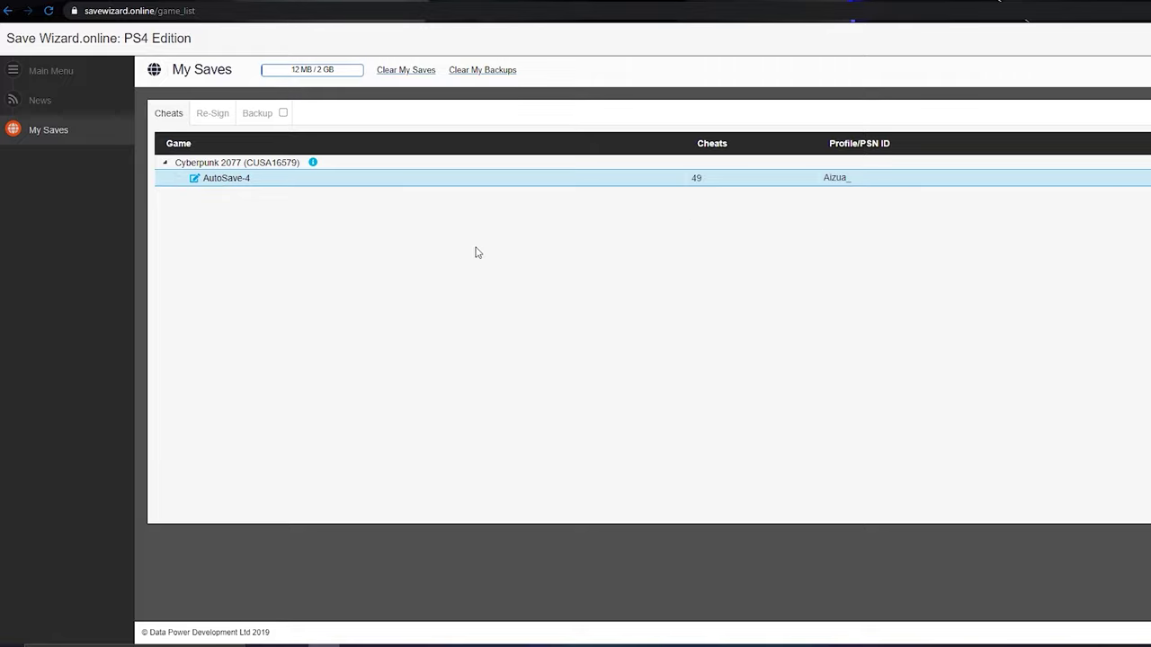
Step: Open the AutoSave-4 Quick Mode cheats and expand Max Components, Ammo, Main Character and Level
{"action": "left_click", "coordinate": [195, 180]}
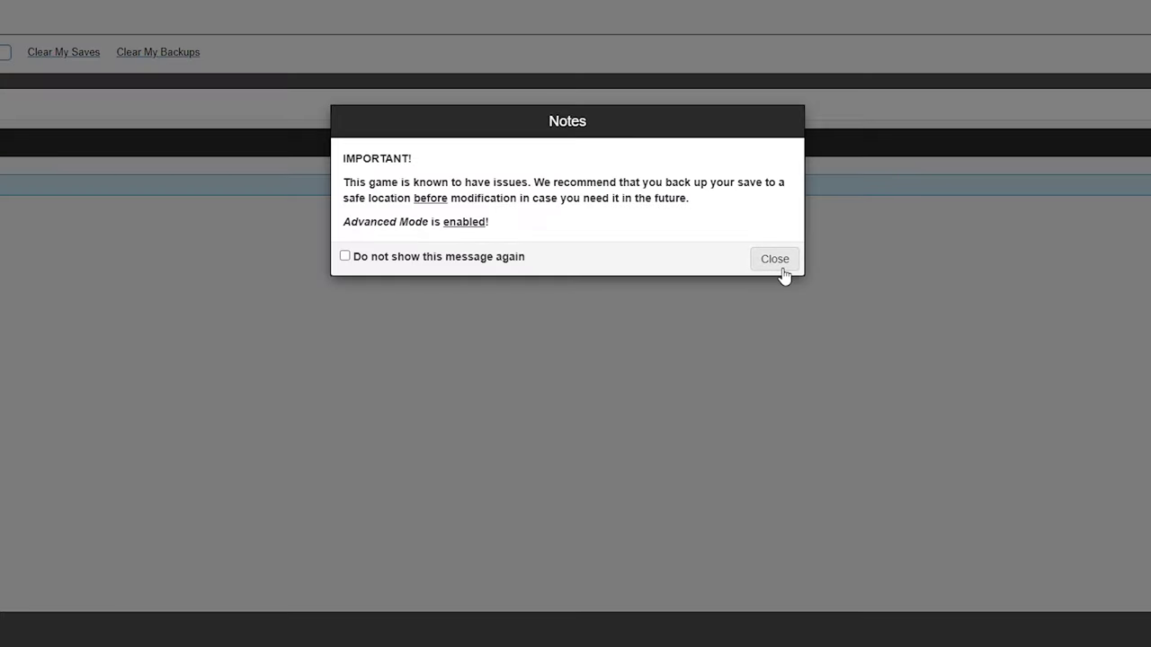
{"action": "left_click", "coordinate": [985, 246]}
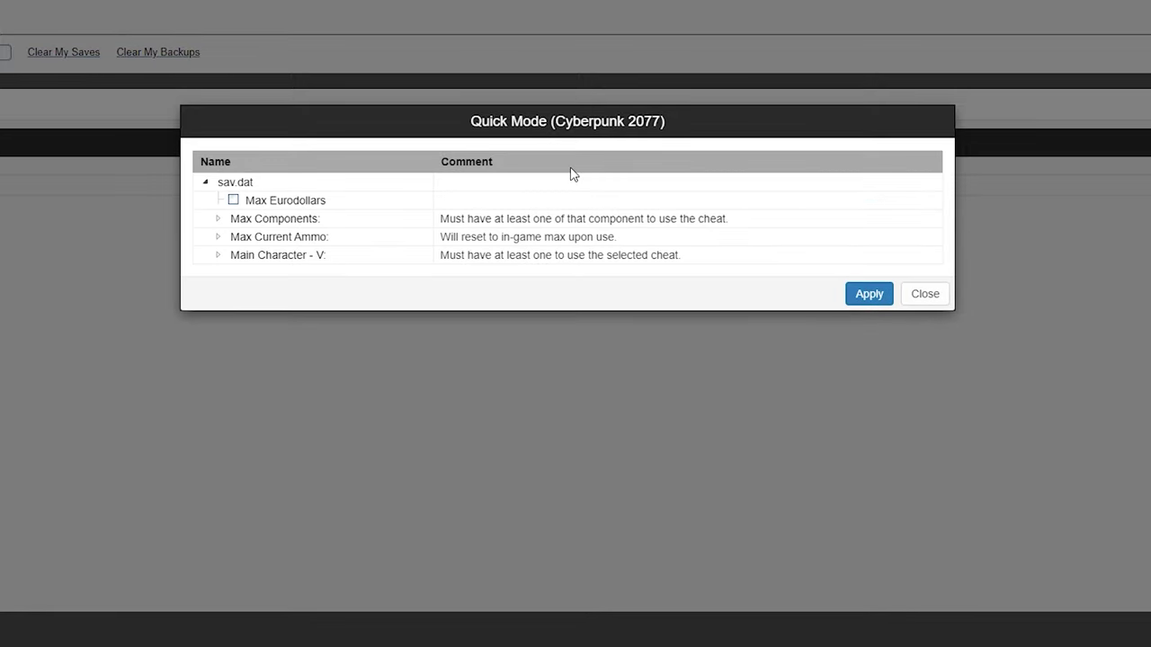
{"action": "left_click", "coordinate": [218, 218]}
{"action": "left_click", "coordinate": [286, 293]}
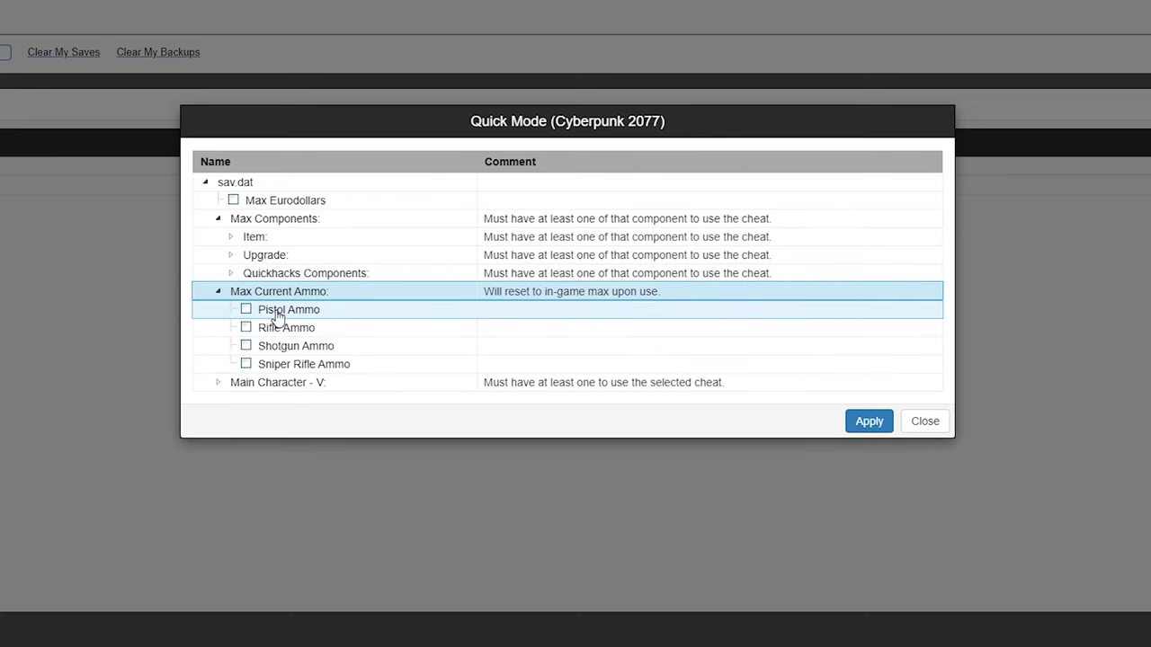
{"action": "left_click", "coordinate": [218, 384]}
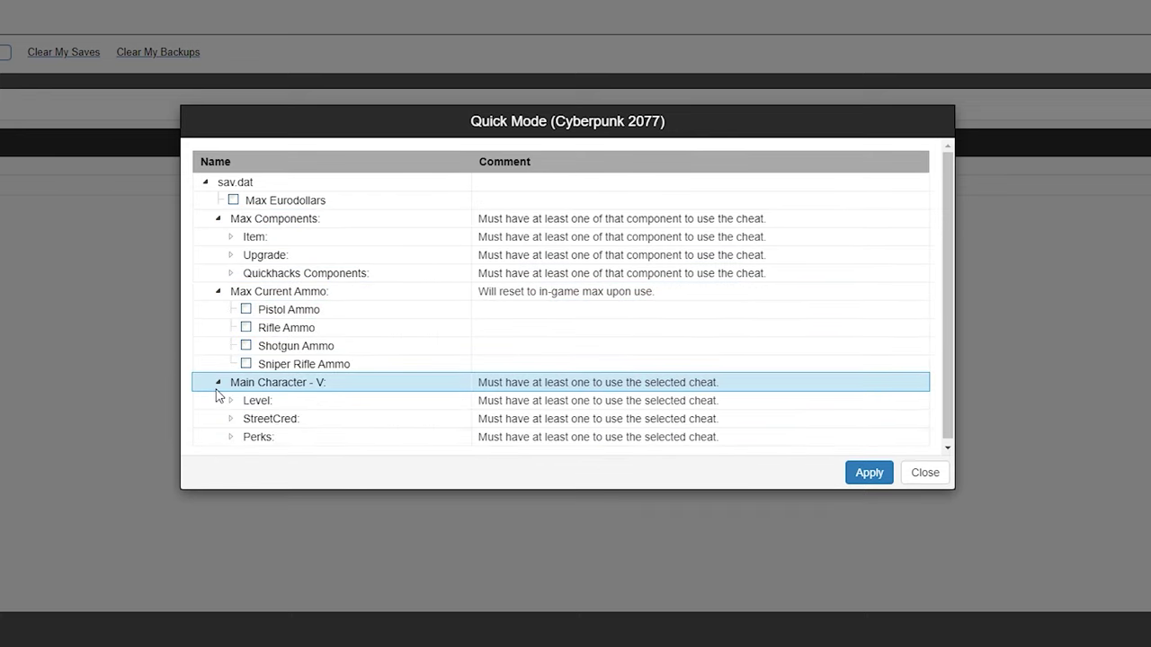
{"action": "left_click", "coordinate": [232, 400]}
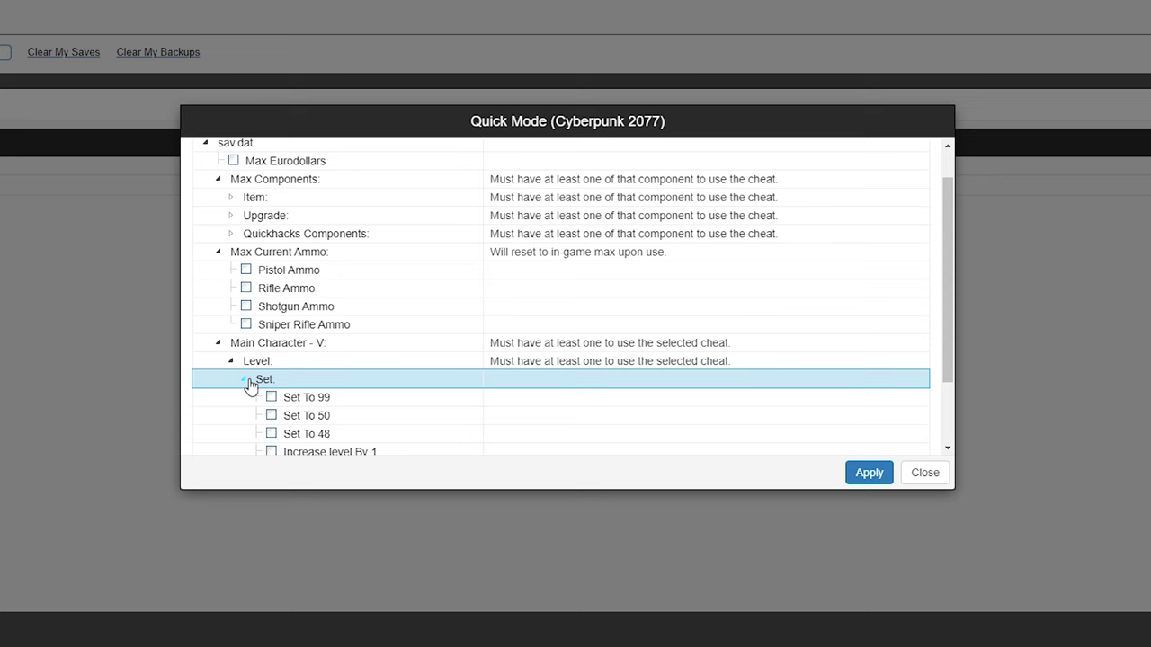
{"action": "scroll", "coordinate": [486, 373], "scroll_direction": "up", "scroll_amount": 1}
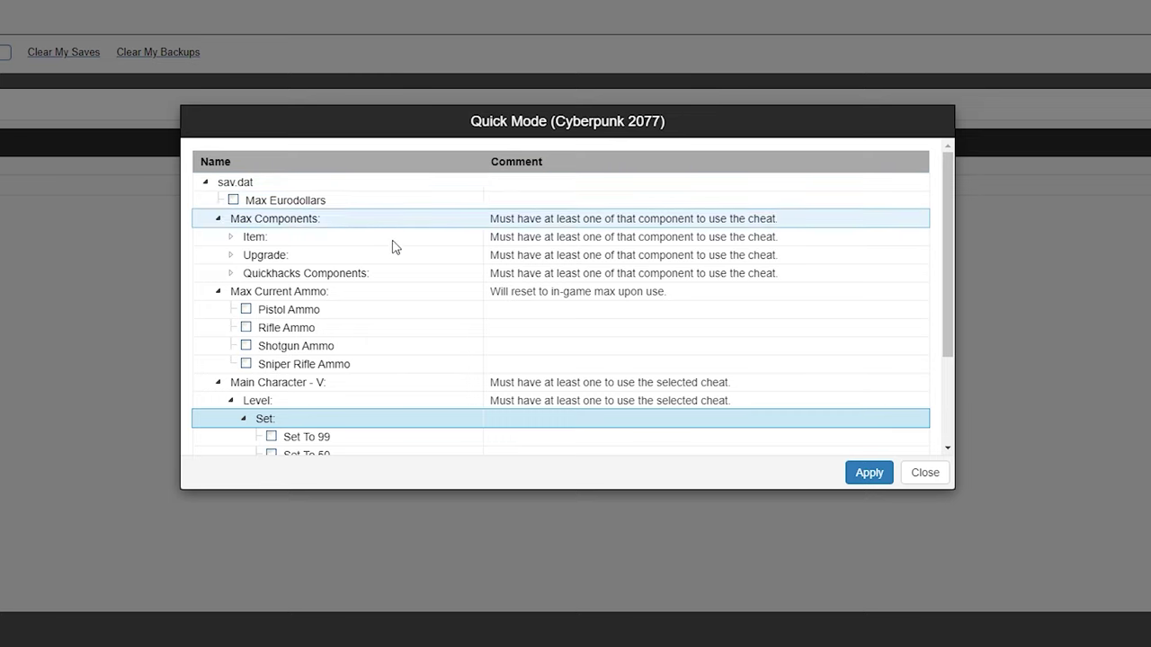
{"action": "scroll", "coordinate": [393, 270], "scroll_direction": "down", "scroll_amount": 3}
{"action": "scroll", "coordinate": [382, 284], "scroll_direction": "up", "scroll_amount": 3}
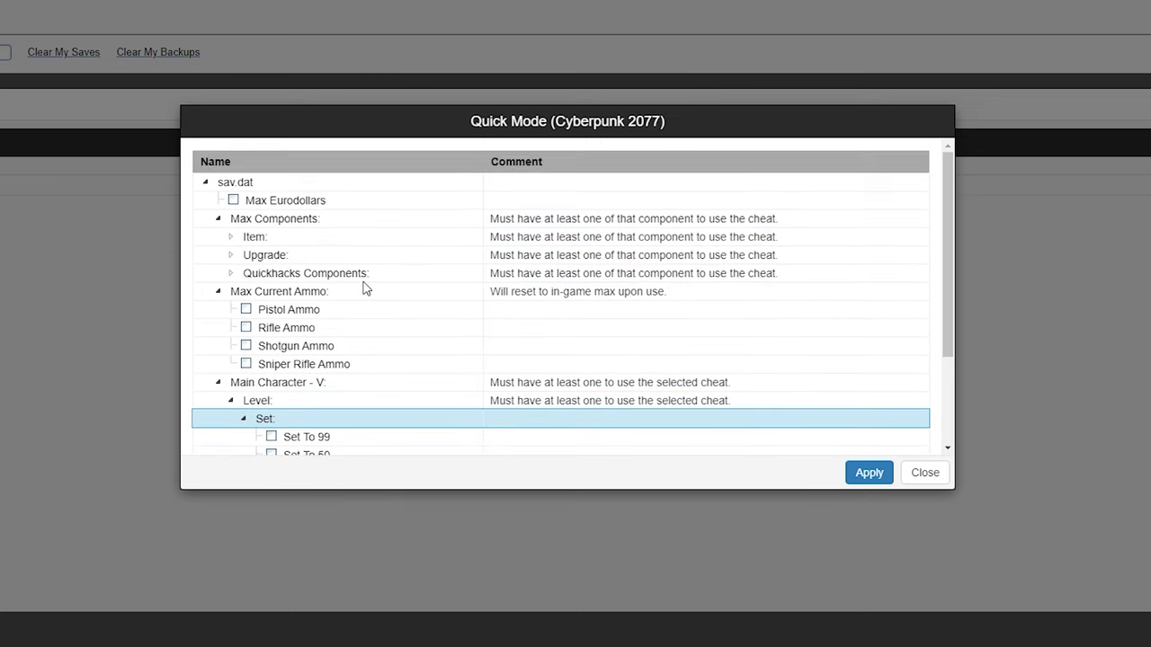
{"action": "scroll", "coordinate": [365, 259], "scroll_direction": "down", "scroll_amount": 3}
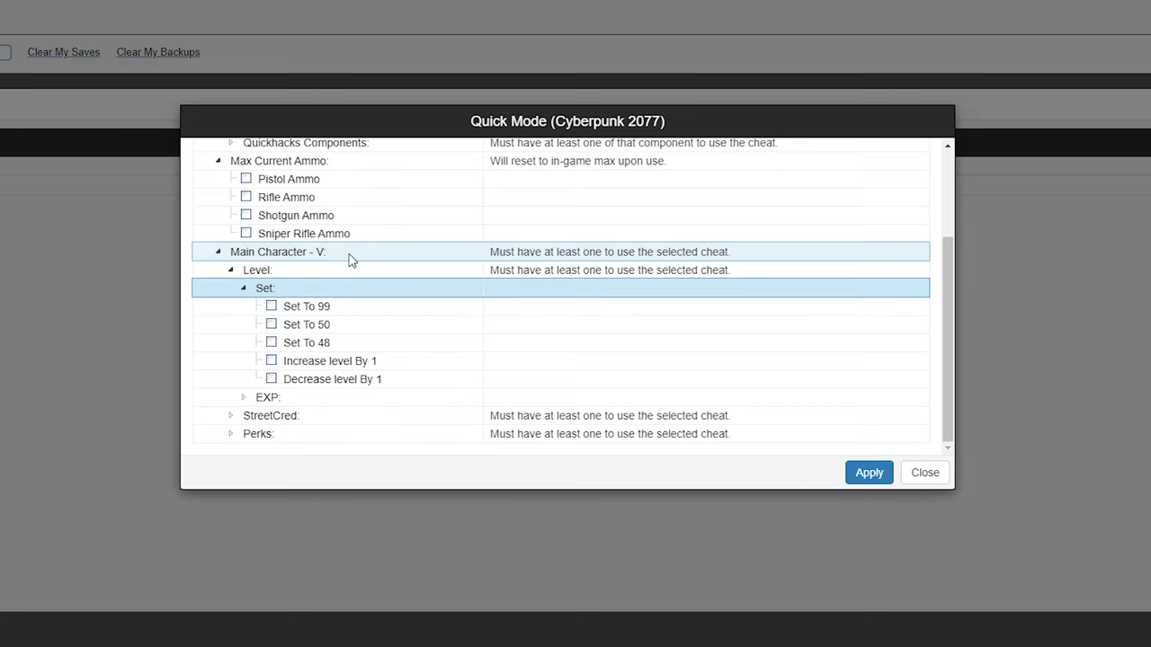
{"action": "scroll", "coordinate": [360, 260], "scroll_direction": "up", "scroll_amount": 3}
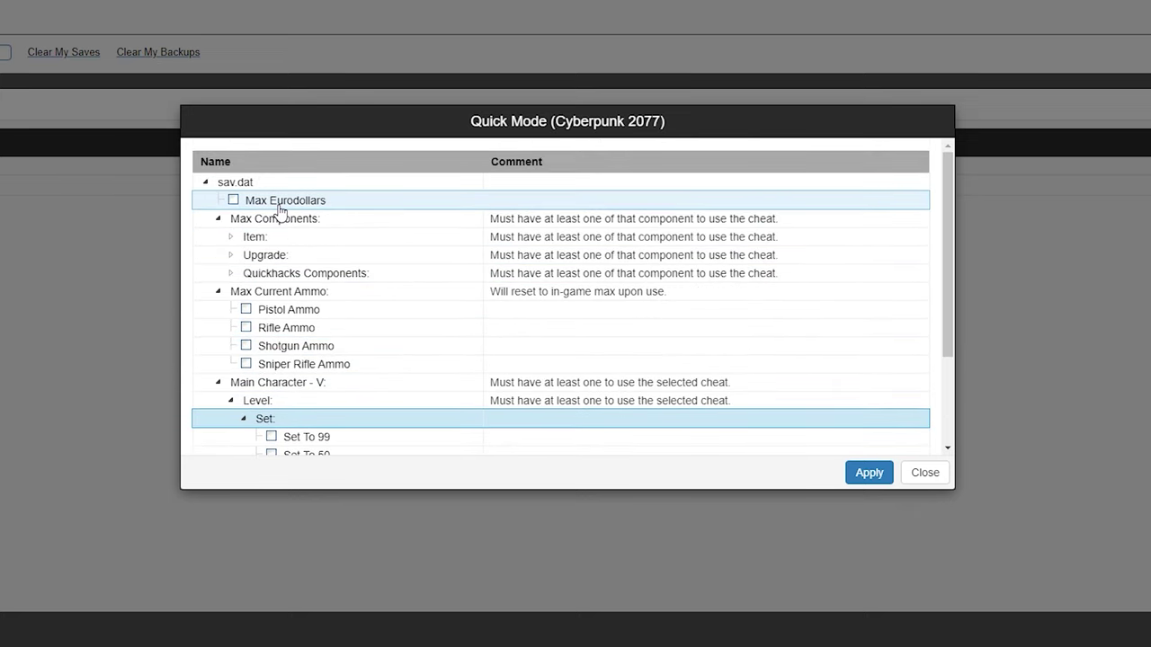
Step: Enable Max Eurodollars and Common item components, then apply the cheats
{"action": "left_click", "coordinate": [231, 256]}
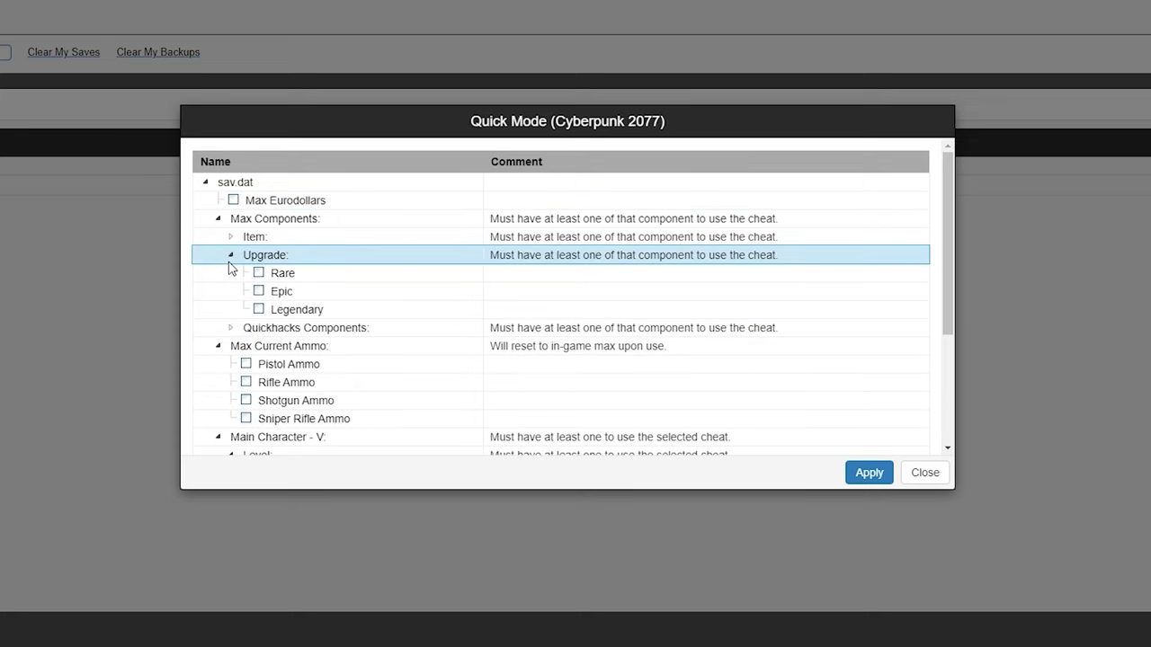
{"action": "left_click", "coordinate": [231, 255]}
{"action": "left_click", "coordinate": [231, 237]}
{"action": "scroll", "coordinate": [310, 280], "scroll_direction": "down", "scroll_amount": 3}
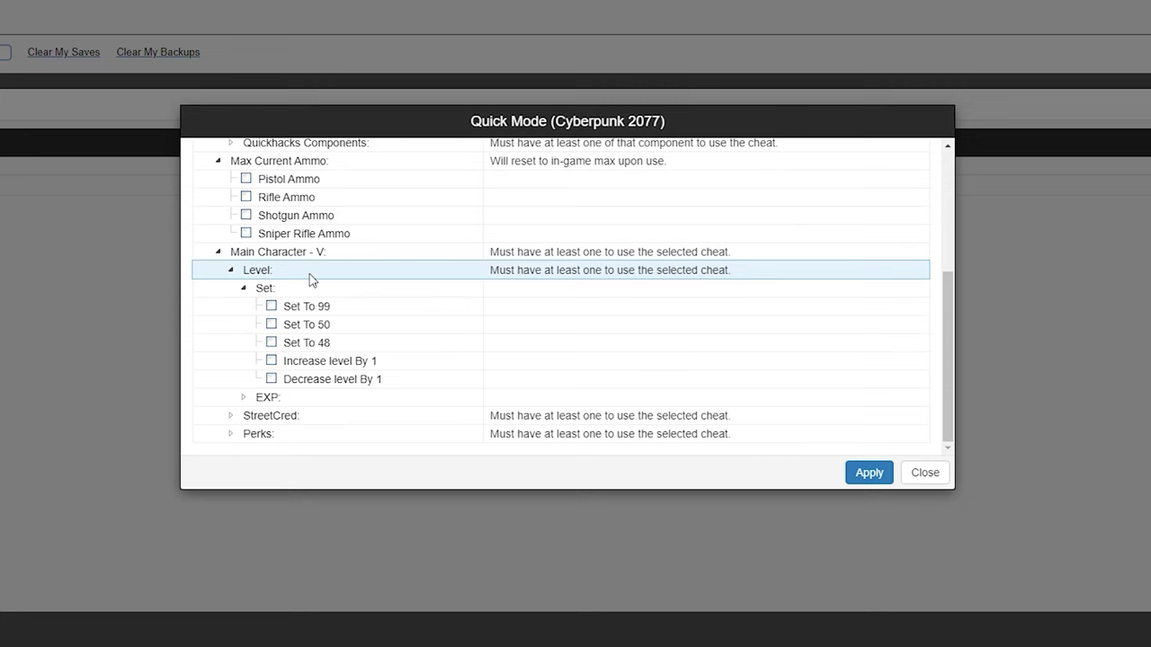
{"action": "scroll", "coordinate": [233, 216], "scroll_direction": "up", "scroll_amount": 4}
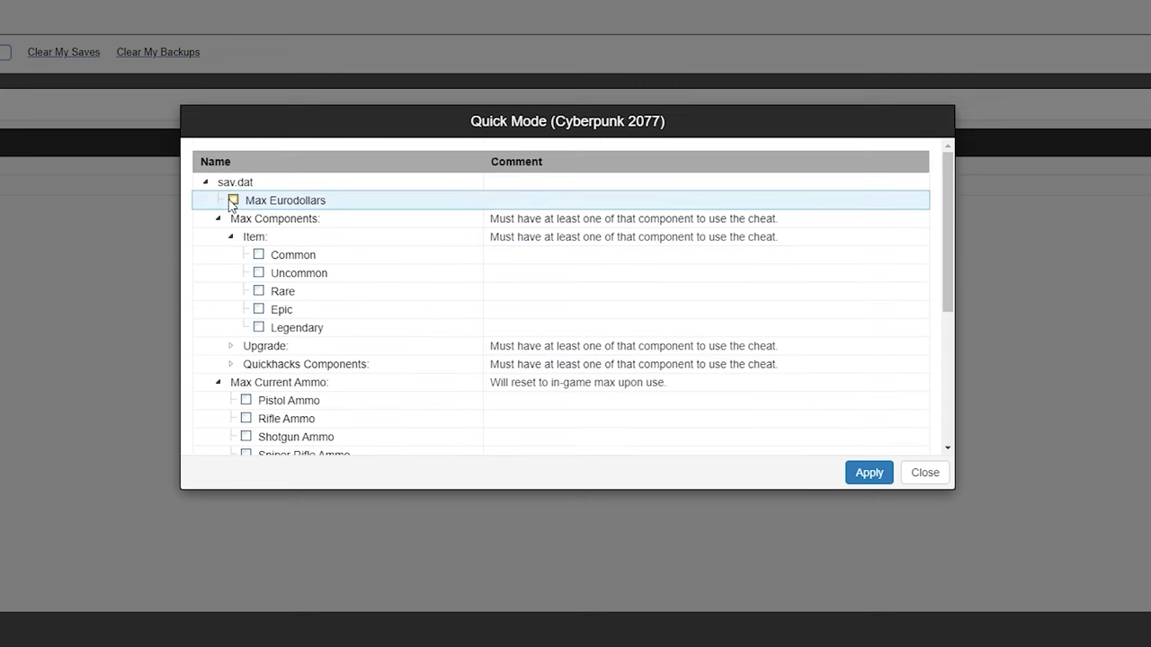
{"action": "left_click", "coordinate": [233, 200]}
{"action": "left_click", "coordinate": [258, 254]}
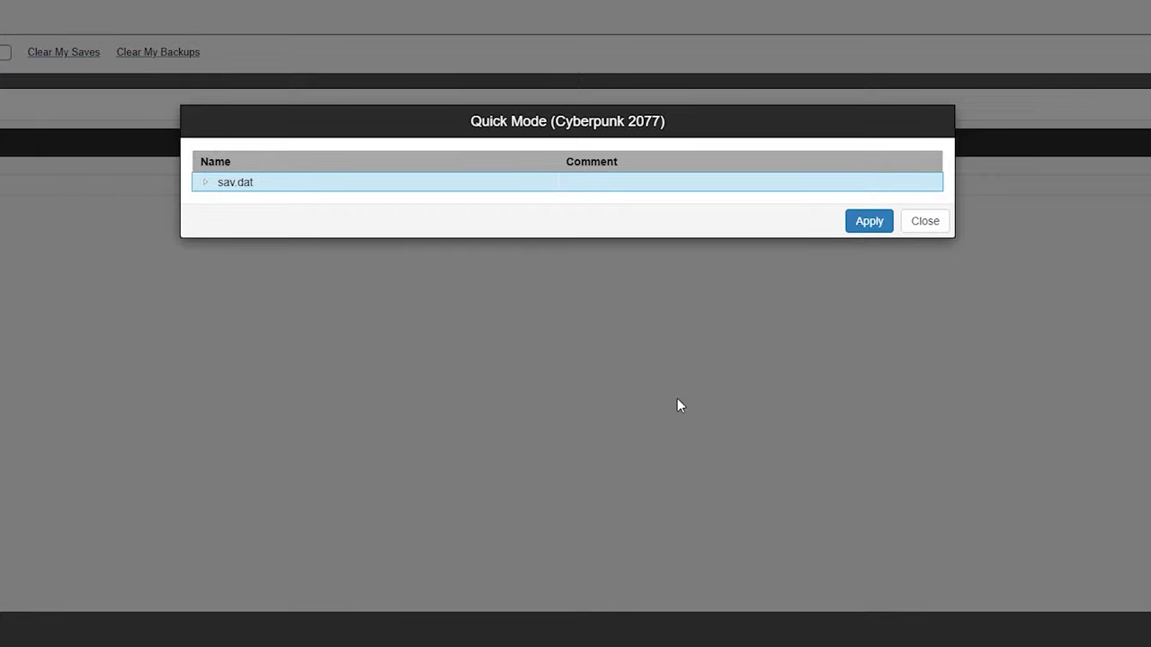
{"action": "left_click", "coordinate": [870, 227]}
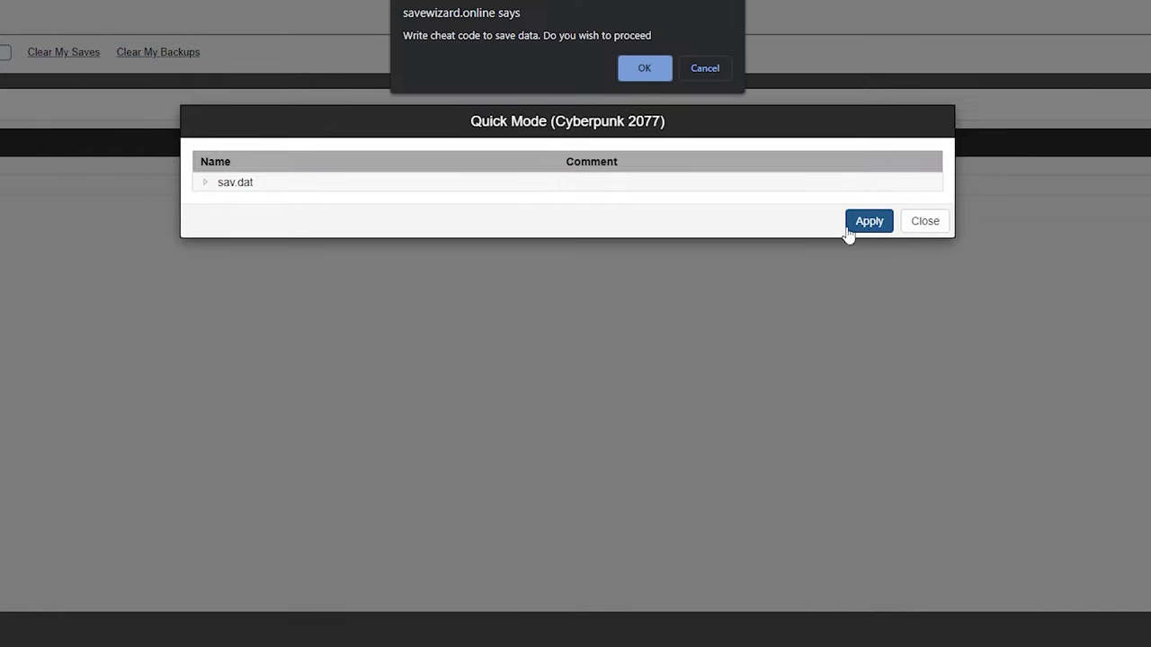
Step: Confirm writing the cheats and download the modded save as a CUSA16579 zip
{"action": "left_click", "coordinate": [640, 70]}
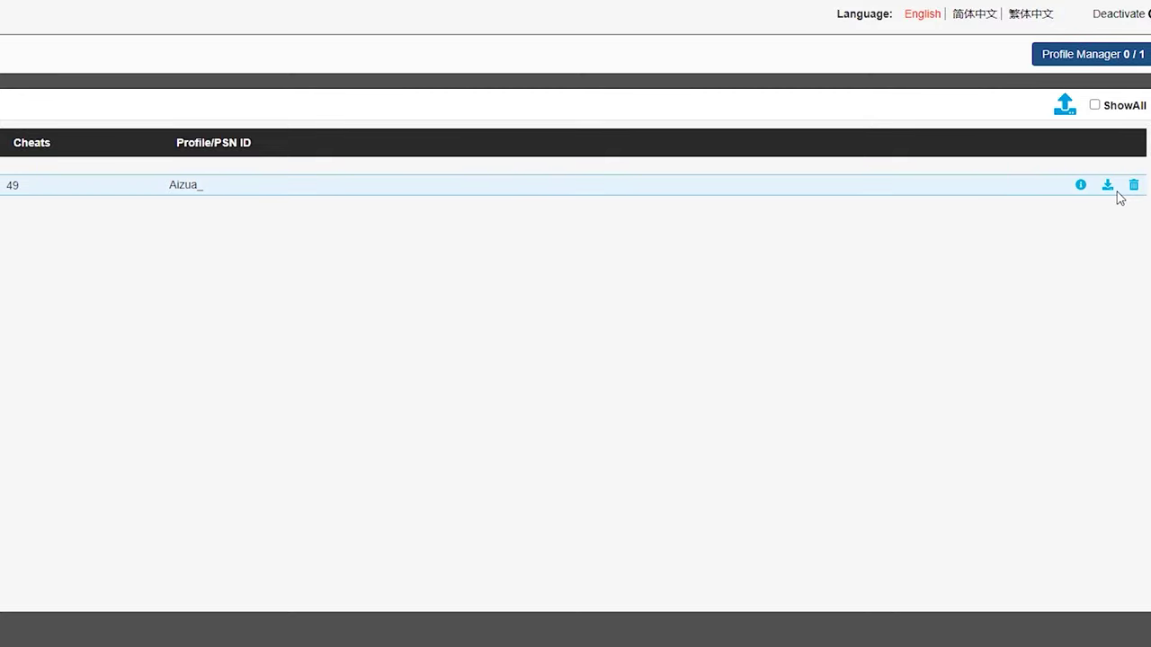
{"action": "left_click", "coordinate": [1109, 187]}
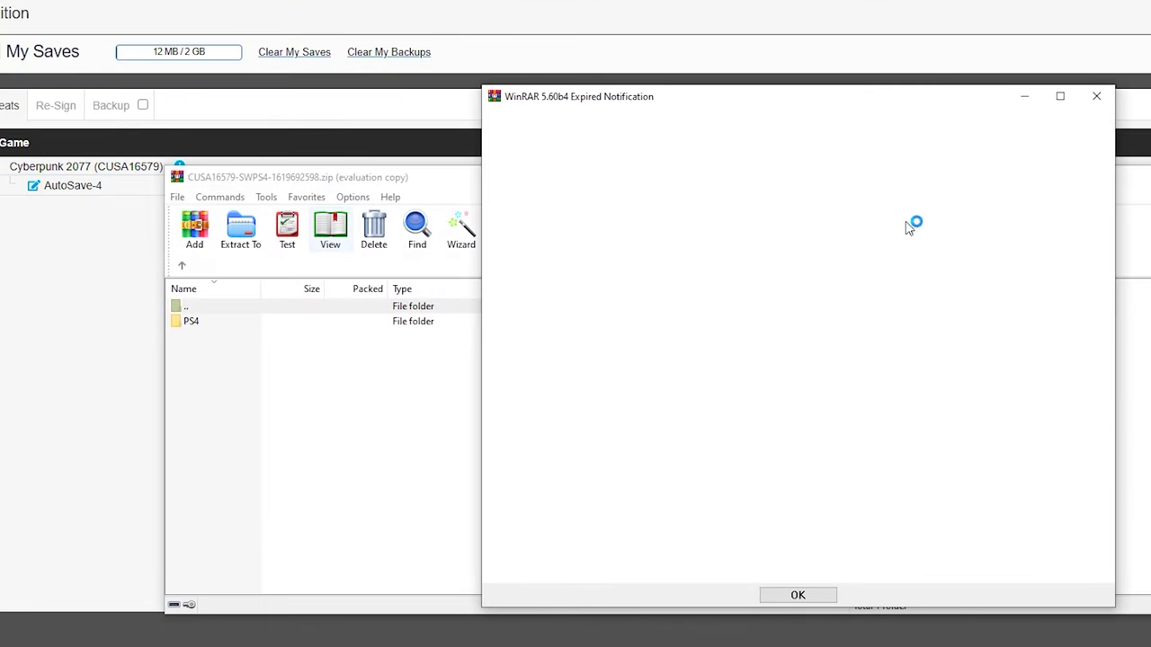
Step: Dismiss the WinRAR evaluation notice and drag the archive's PS4 folder onto the USB drive
{"action": "left_click", "coordinate": [1097, 97]}
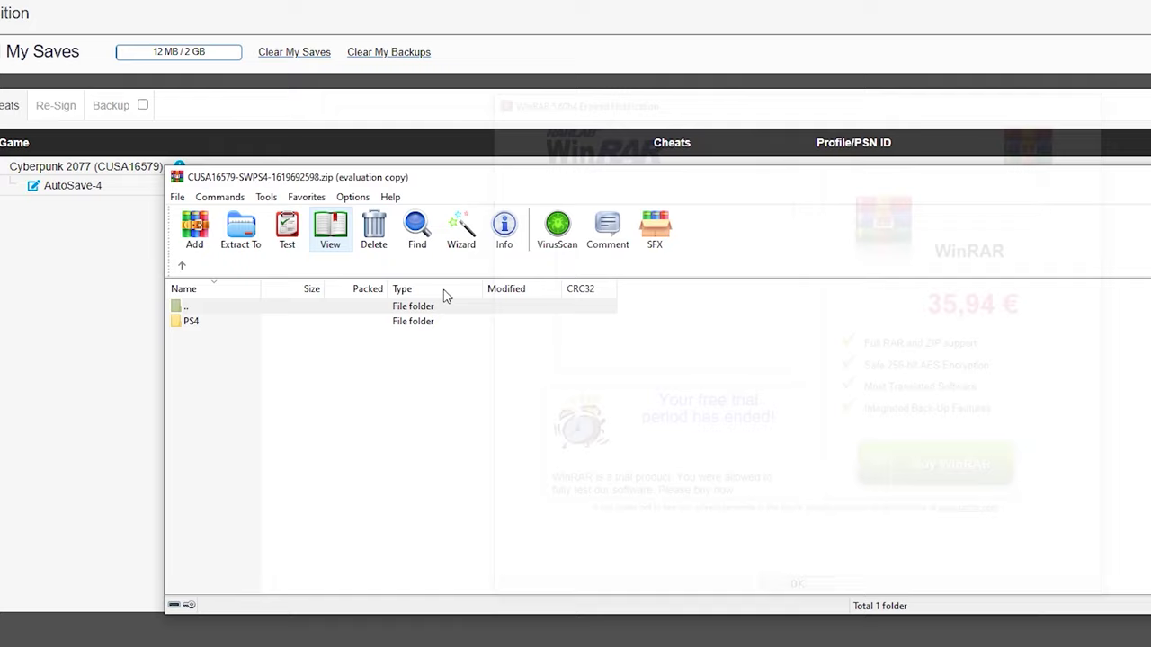
{"action": "left_click", "coordinate": [260, 333]}
{"action": "left_click", "coordinate": [255, 325]}
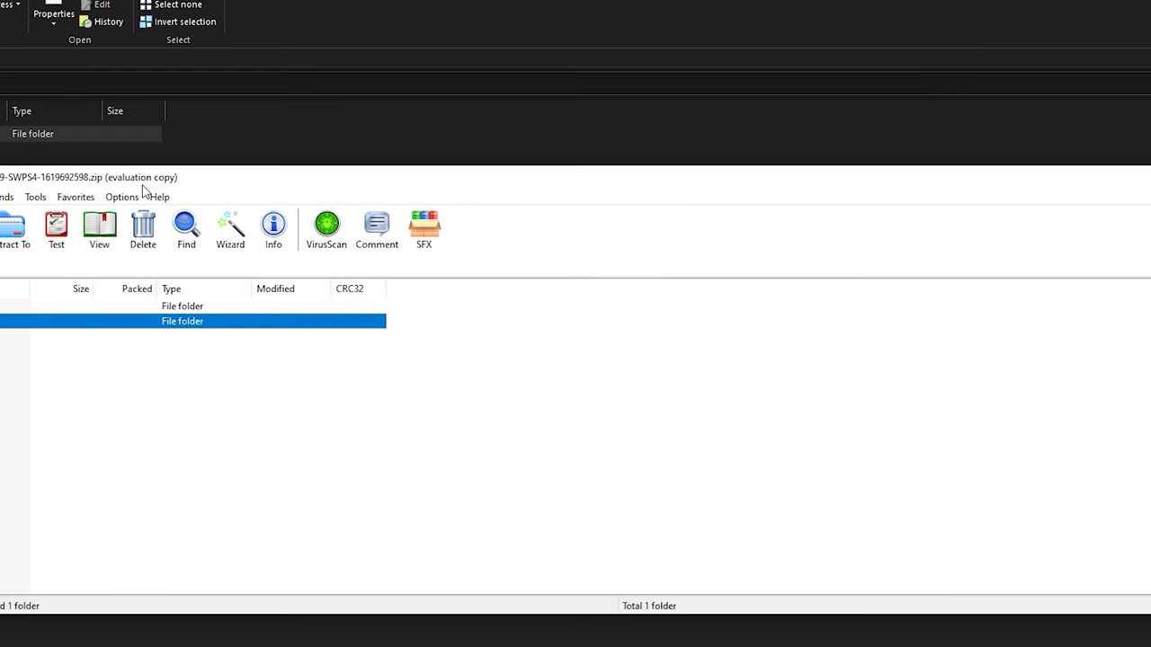
{"action": "left_click_drag", "start_coordinate": [149, 190], "coordinate": [465, 173]}
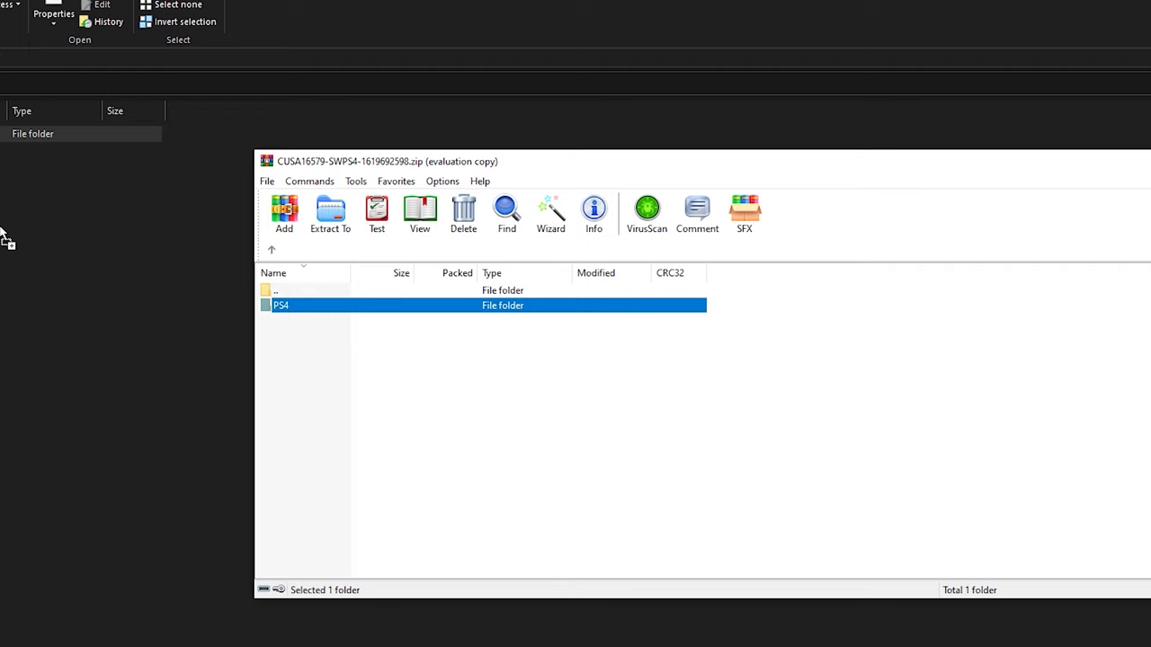
{"action": "left_click_drag", "start_coordinate": [0, 236], "coordinate": [2, 238]}
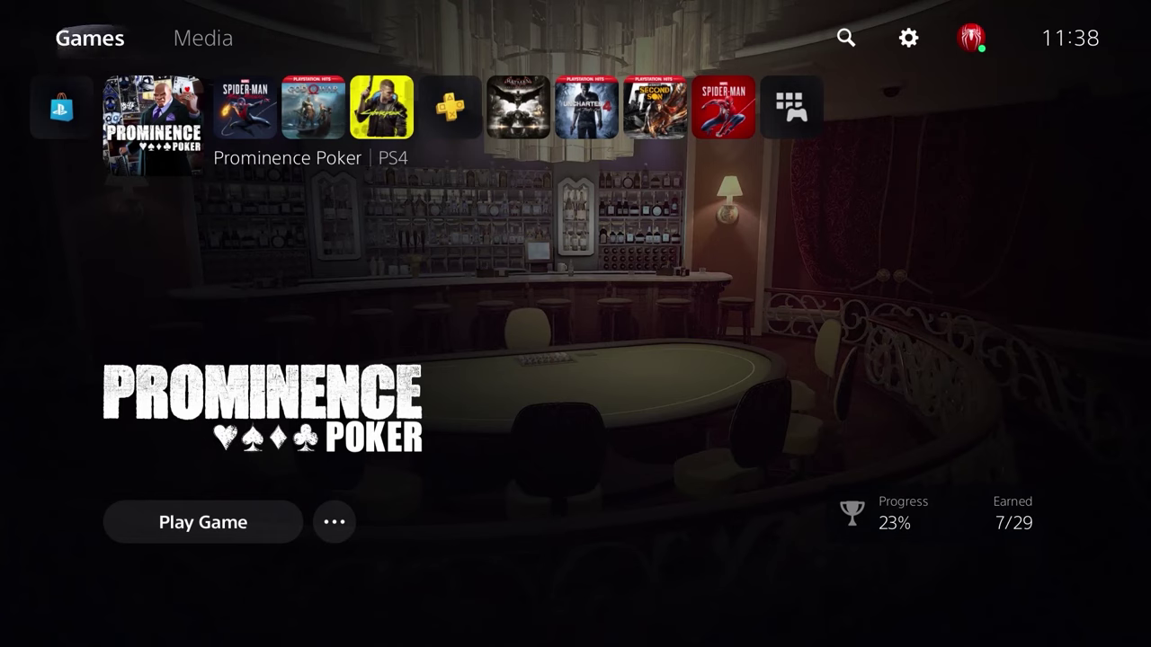
Step: Go to Settings > Saved Data and Game/App Settings > Saved Data (PS4) > USB Drive
{"action": "key", "text": "Right"}
{"action": "key", "text": "Right"}
{"action": "key", "text": "Right"}
{"action": "key", "text": "Right"}
{"action": "key", "text": "Left"}
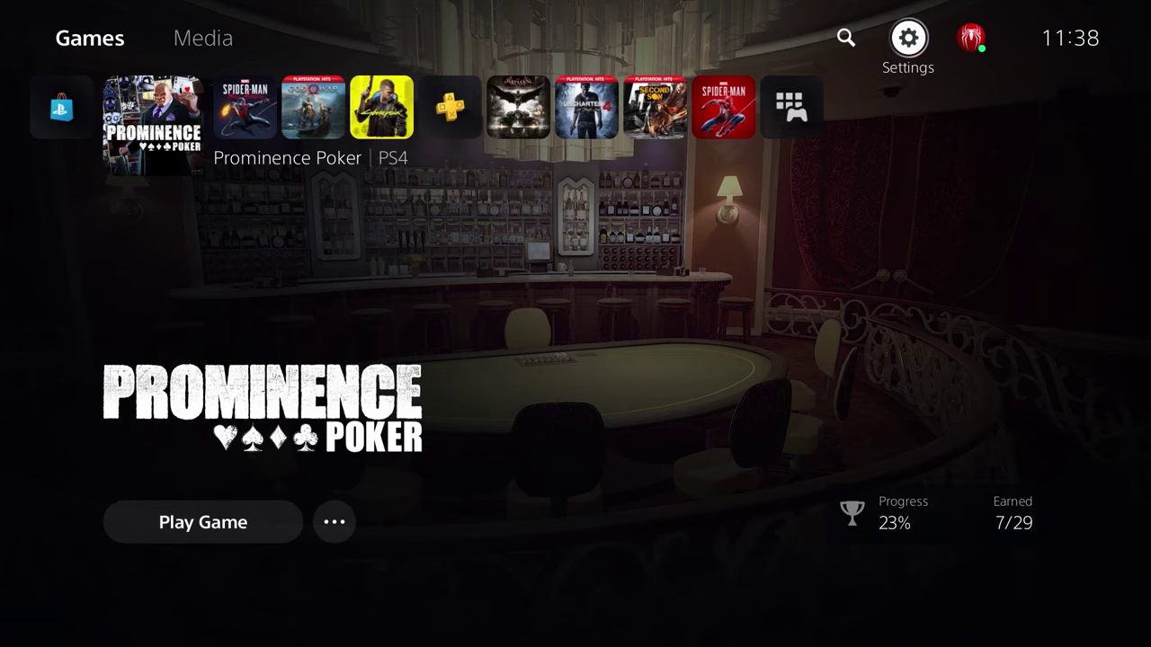
{"action": "key", "text": "Return"}
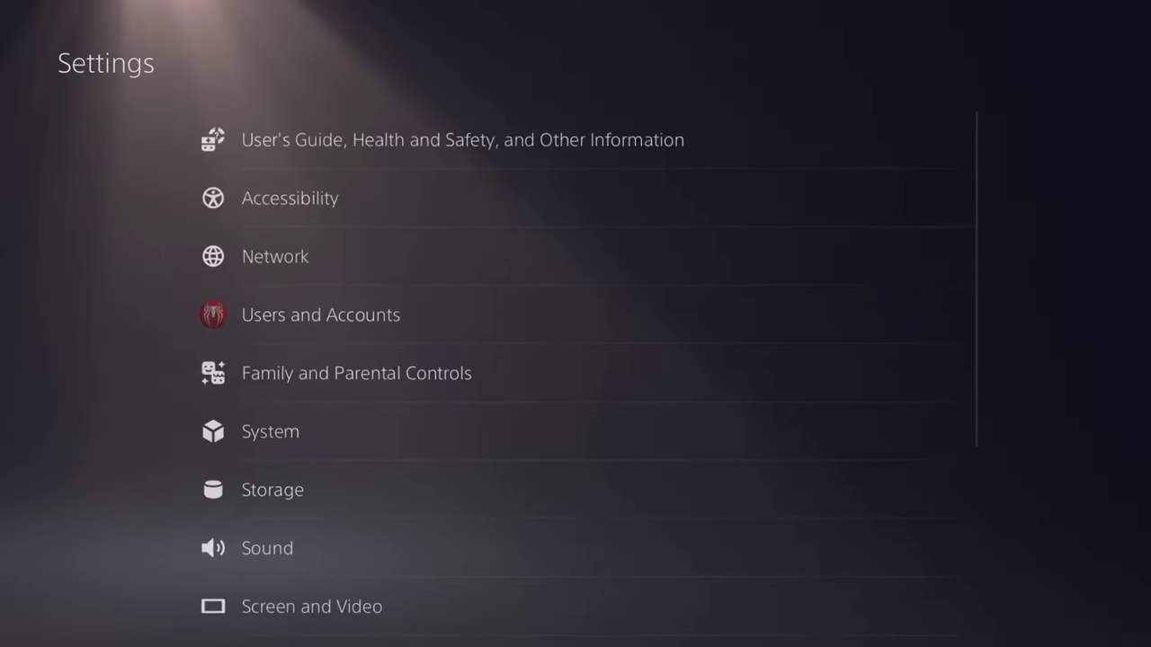
{"action": "key", "text": "Down"}
{"action": "key", "text": "Down"}
{"action": "key", "text": "Down"}
{"action": "key", "text": "Down"}
{"action": "key", "text": "Down"}
{"action": "key", "text": "Down"}
{"action": "key", "text": "Down"}
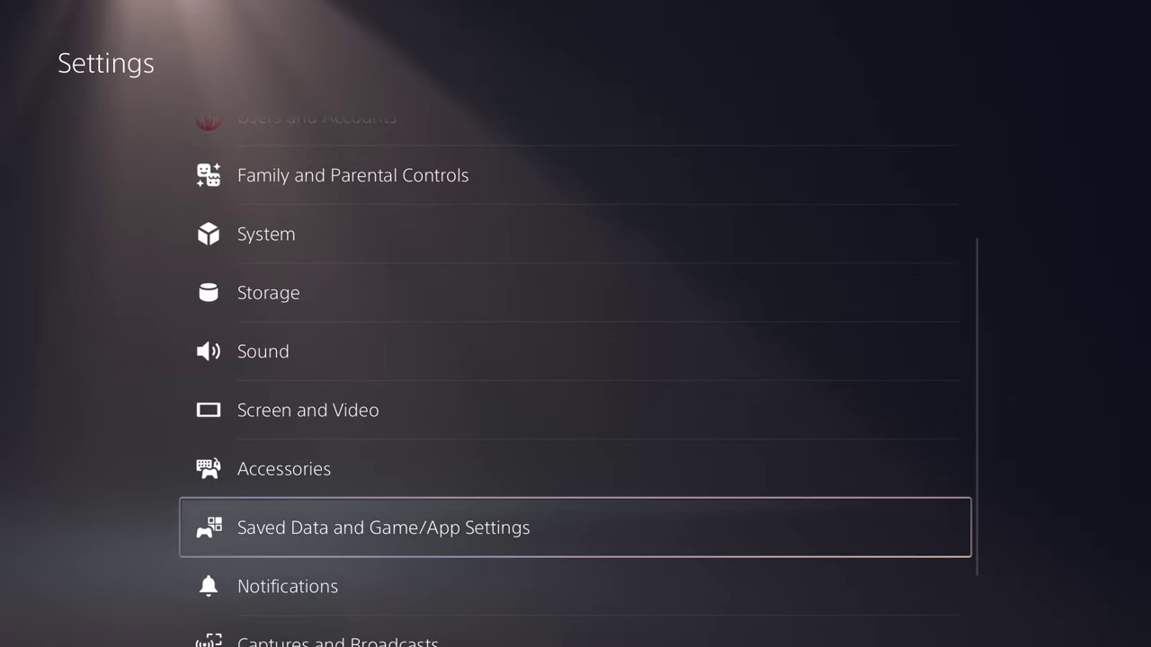
{"action": "key", "text": "Return"}
{"action": "key", "text": "Down"}
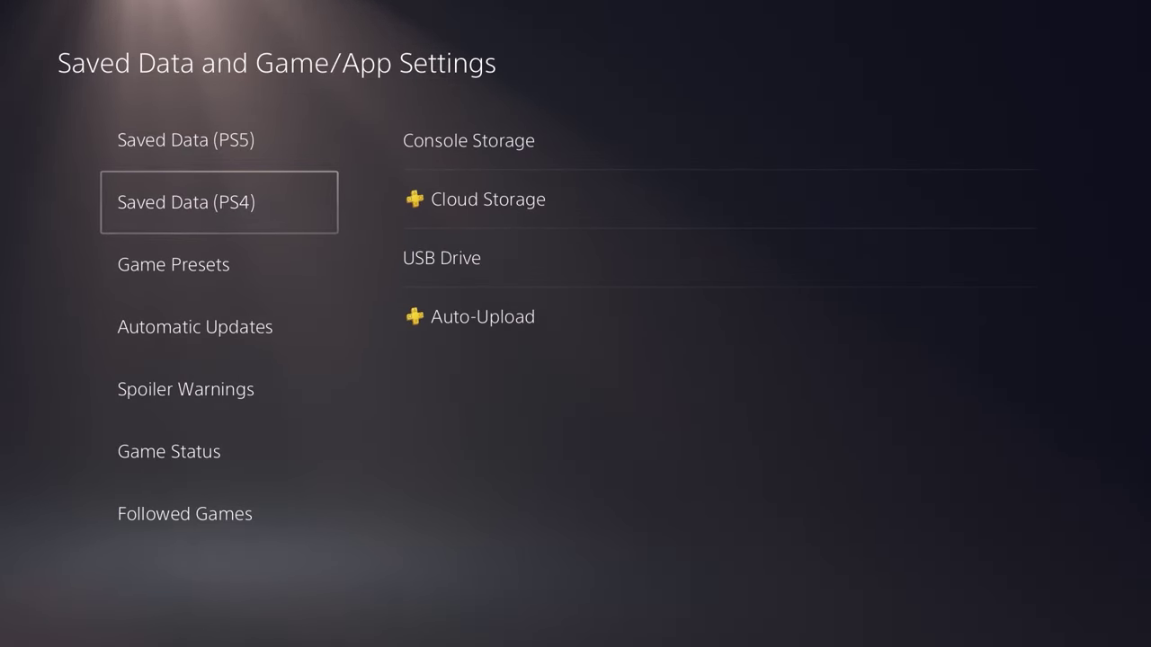
{"action": "key", "text": "Right"}
{"action": "key", "text": "Down"}
{"action": "key", "text": "Down"}
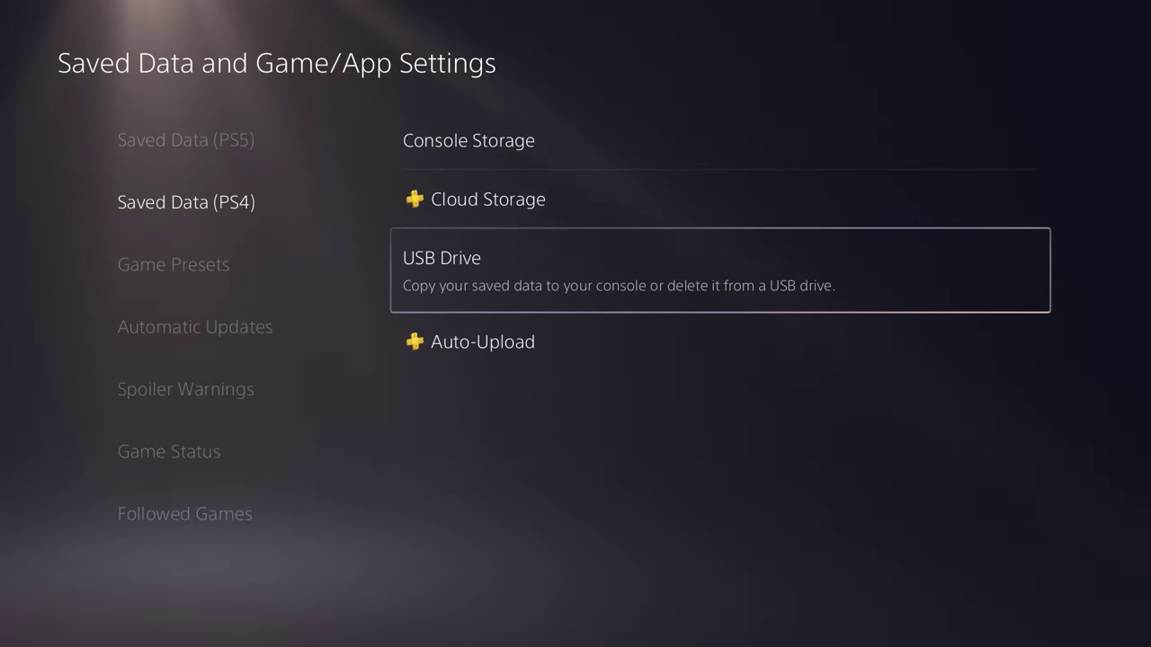
{"action": "key", "text": "Return"}
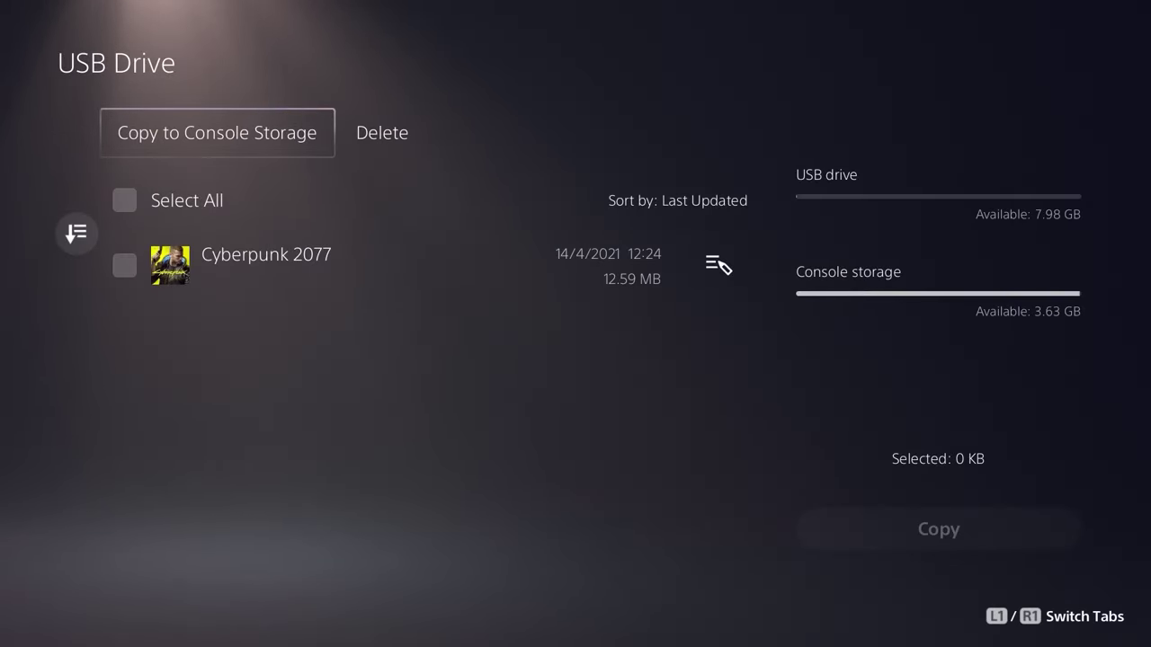
Step: Tick the Cyberpunk 2077 save and copy it to console storage, overwriting the existing save
{"action": "key", "text": "Down"}
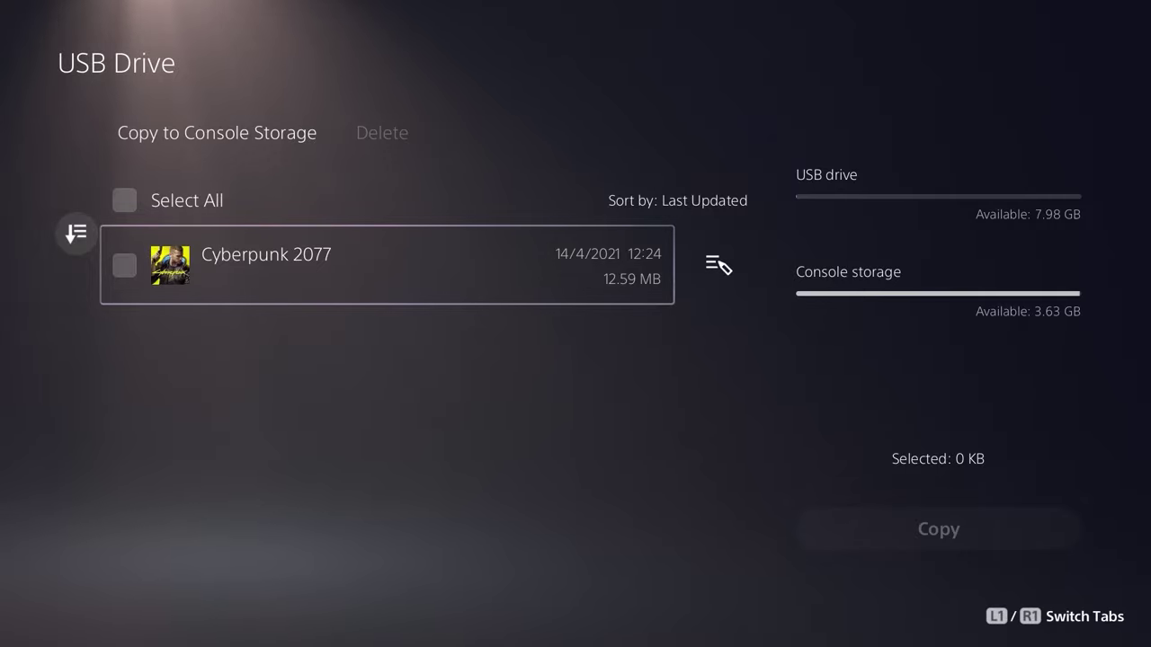
{"action": "key", "text": "Return"}
{"action": "key", "text": "Right"}
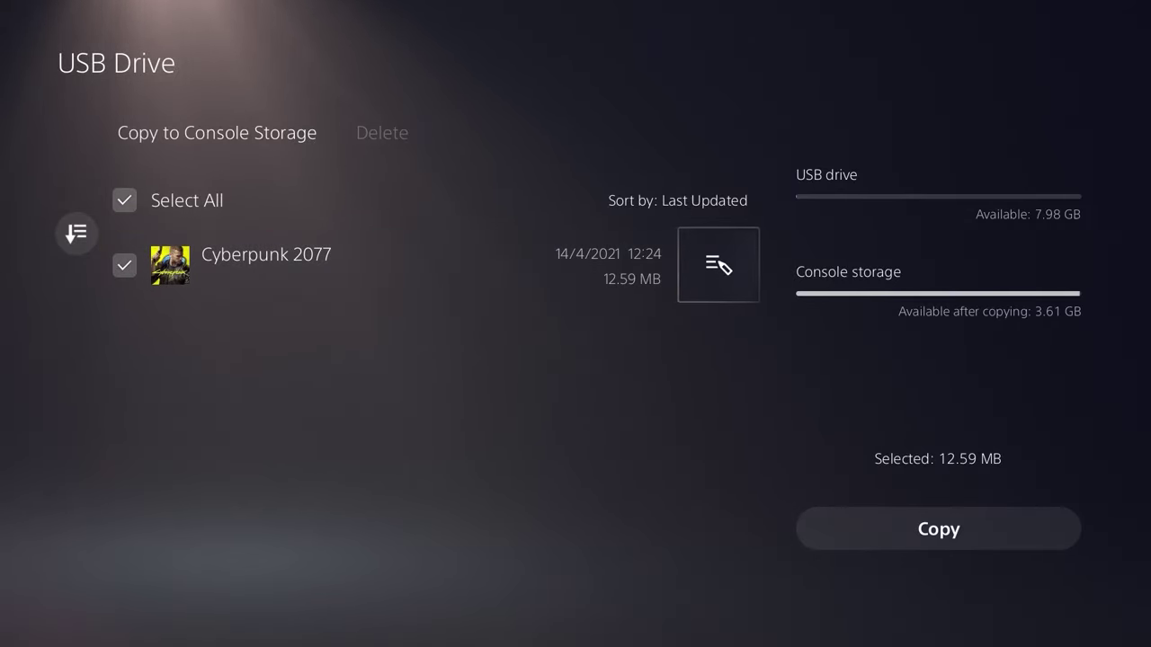
{"action": "key", "text": "Right"}
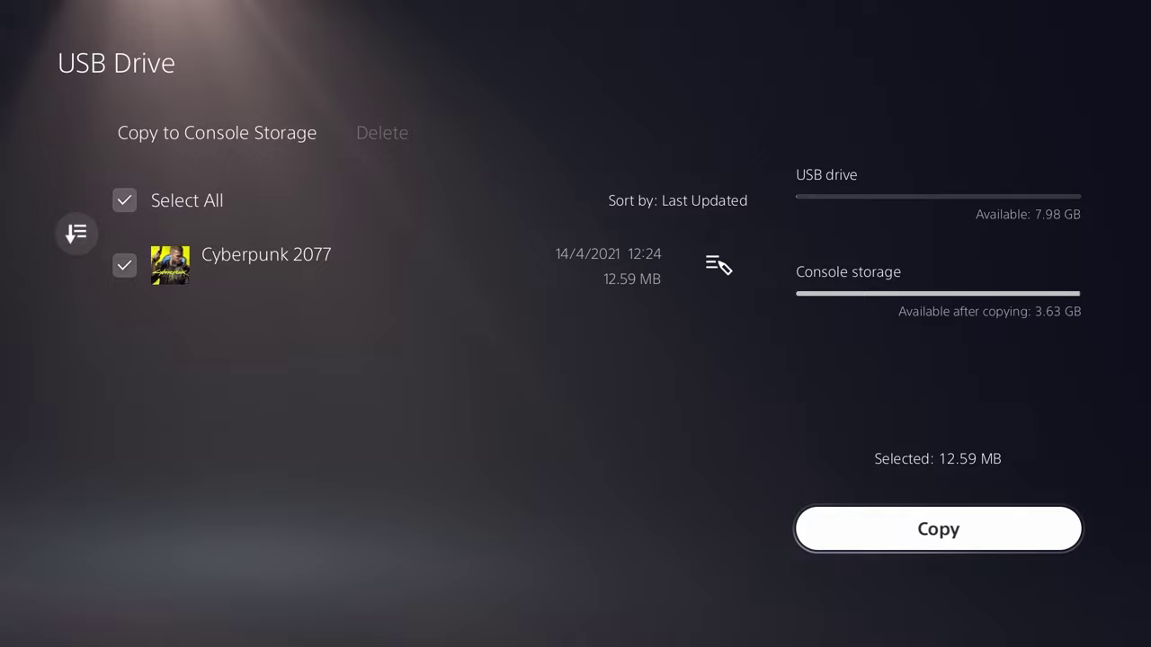
{"action": "key", "text": "Return"}
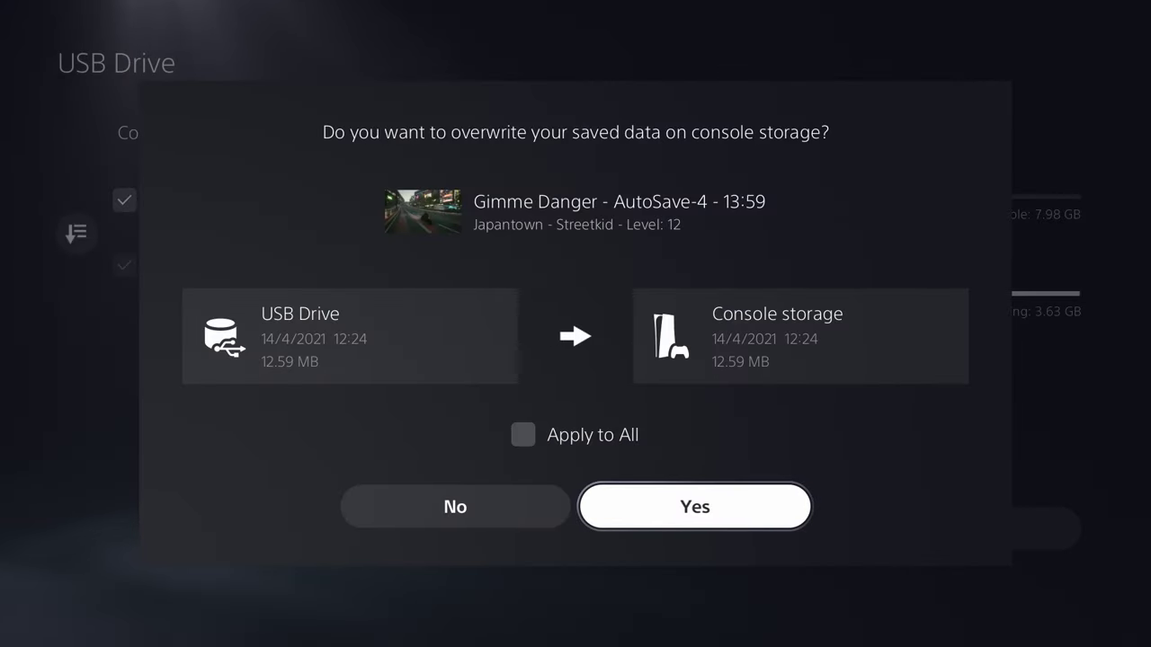
{"action": "key", "text": "Return"}
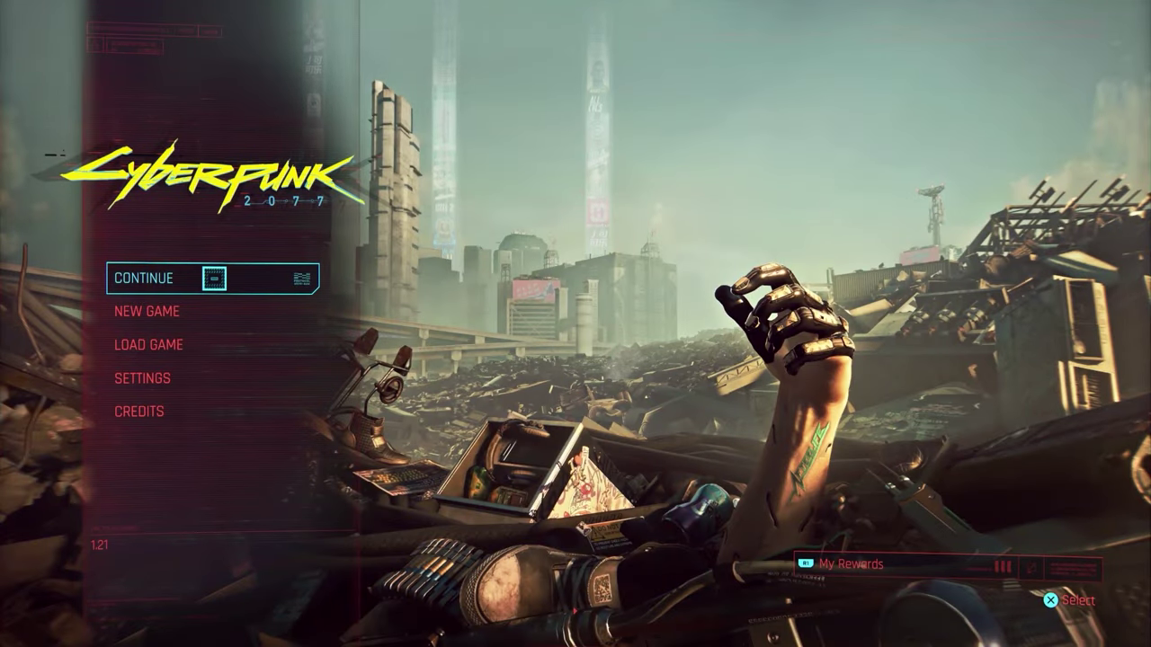
Step: Load the most recent Gimme Danger autosave from the Load Game list
{"action": "key", "text": "Down"}
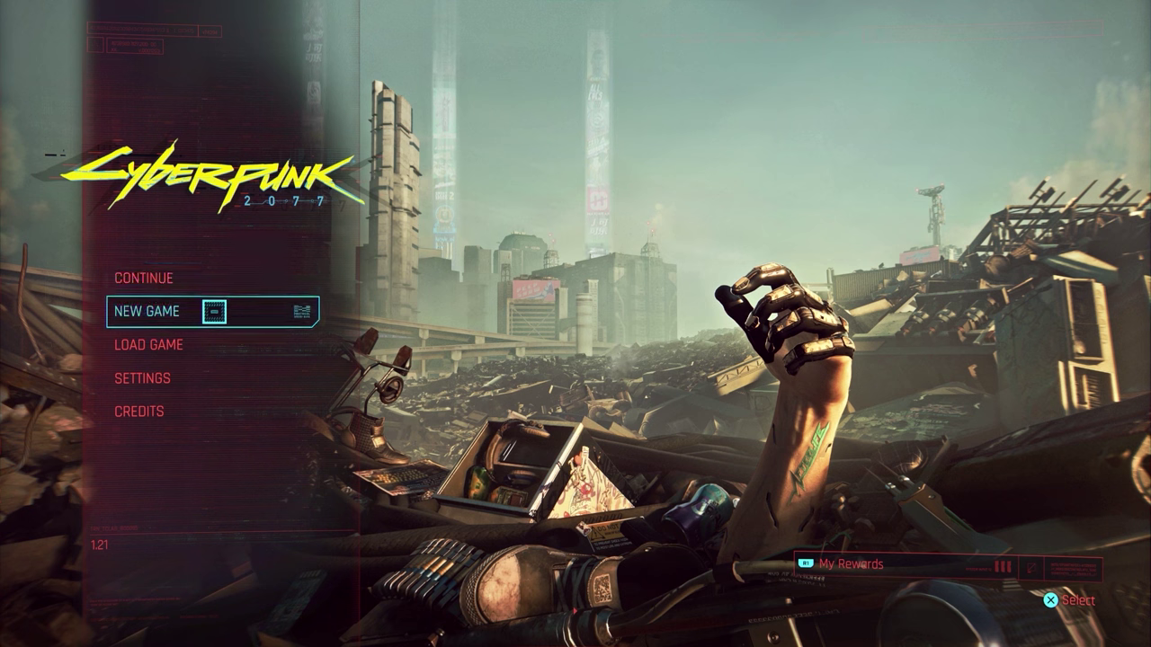
{"action": "key", "text": "Down"}
{"action": "key", "text": "Return"}
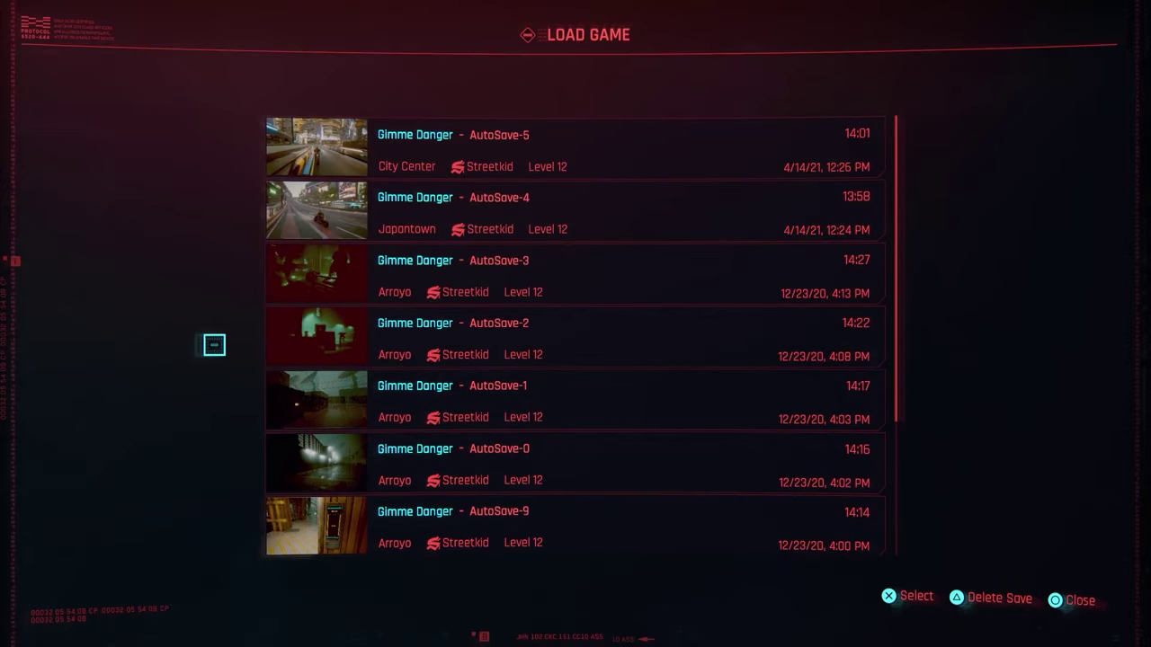
{"action": "left_click", "coordinate": [576, 146]}
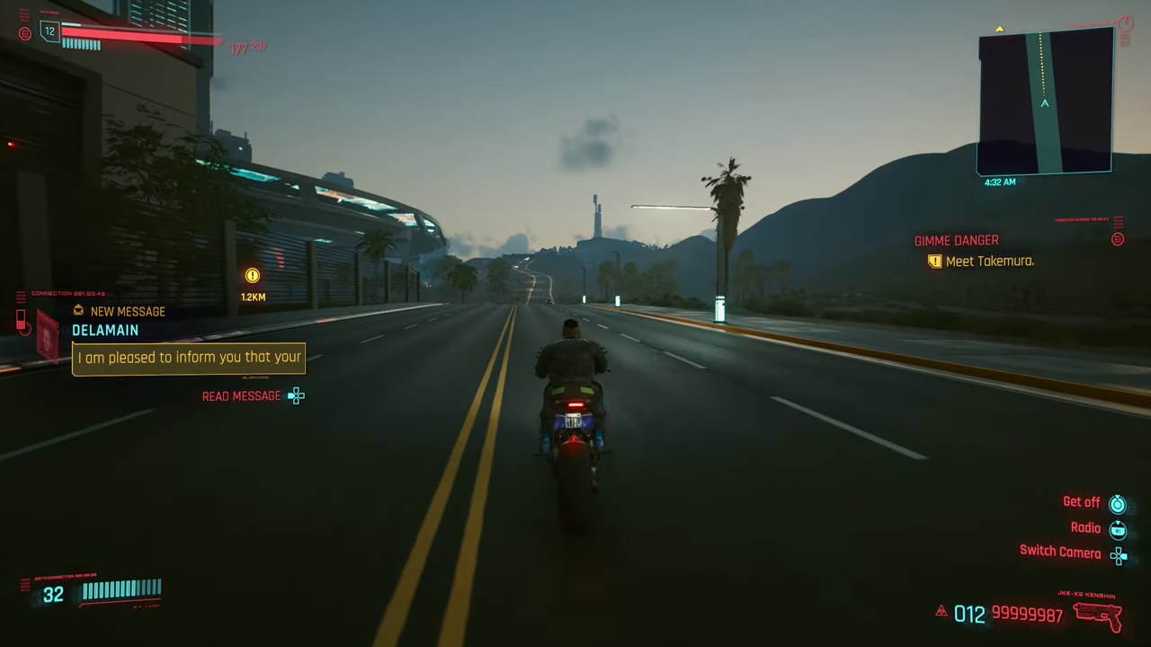
Step: Bring up the hub menu showing €$ 99999999 and the level-up points
{"action": "key", "text": "w"}
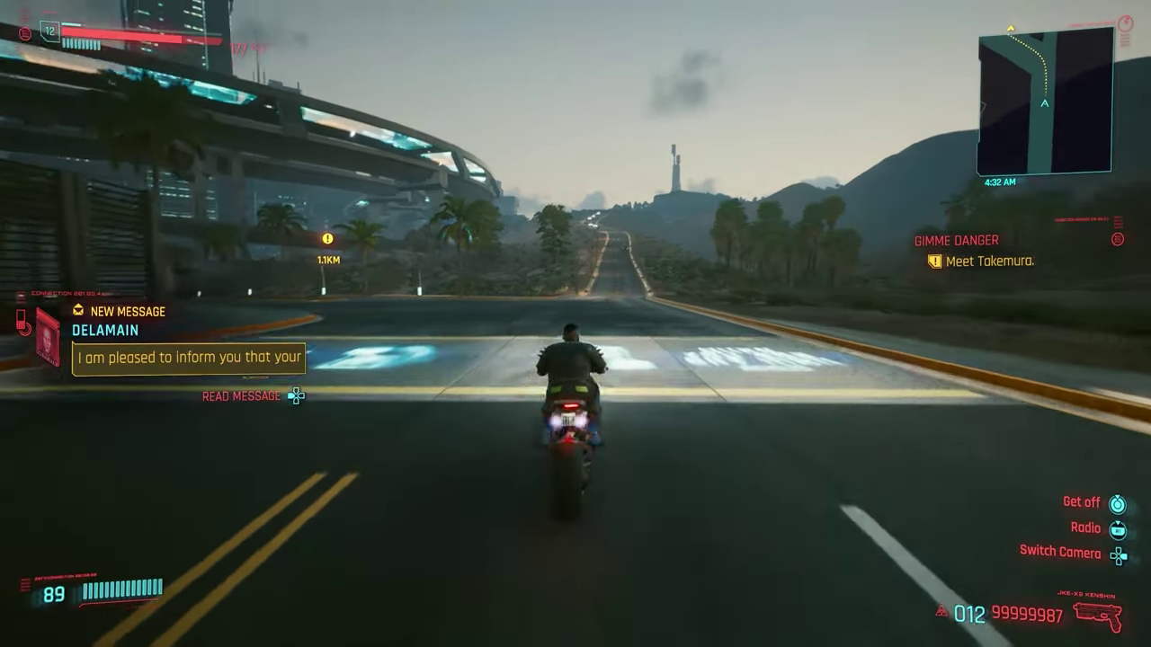
{"action": "key", "text": "Escape"}
{"action": "key", "text": "Escape"}
{"action": "key", "text": "Tab"}
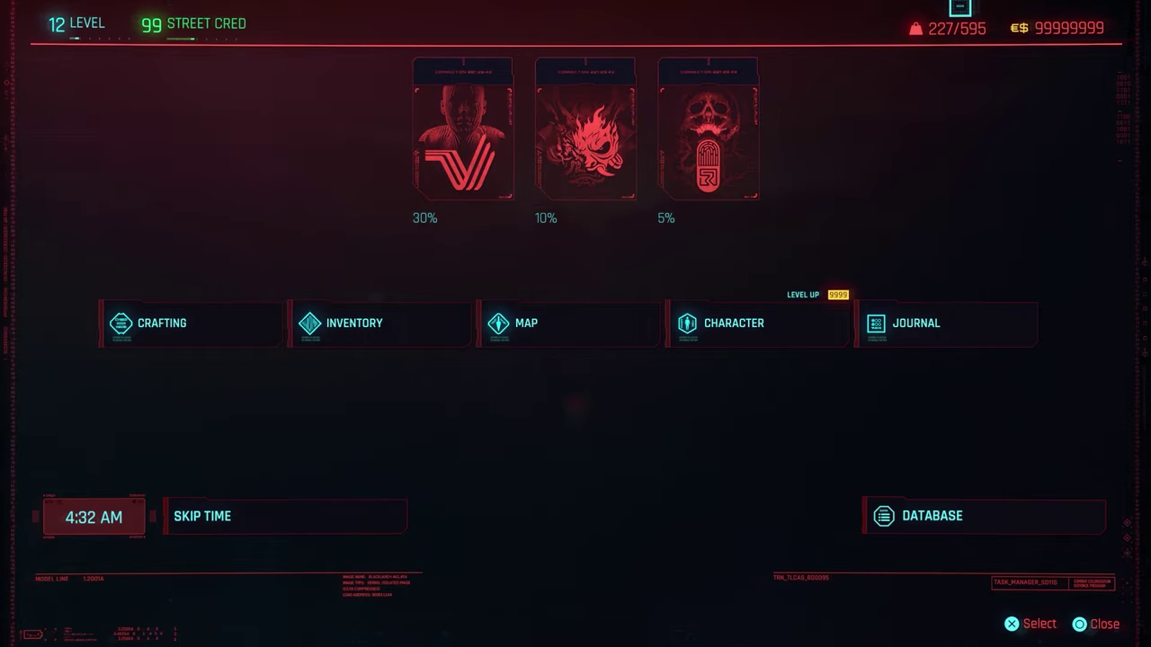
Step: Buy Too Close For Comfort, Executioner, Covering Killshot and Punisher, and max Bullseye in Reflexes Assault
{"action": "key", "text": "p"}
{"action": "key", "text": "Escape"}
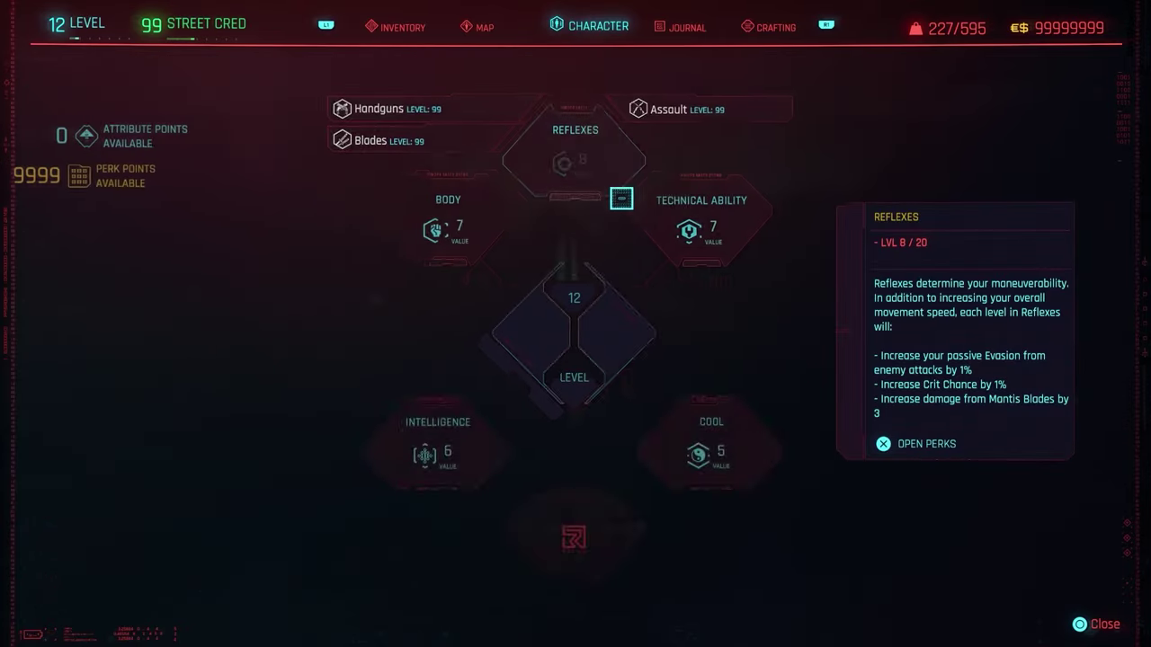
{"action": "left_click", "coordinate": [575, 147]}
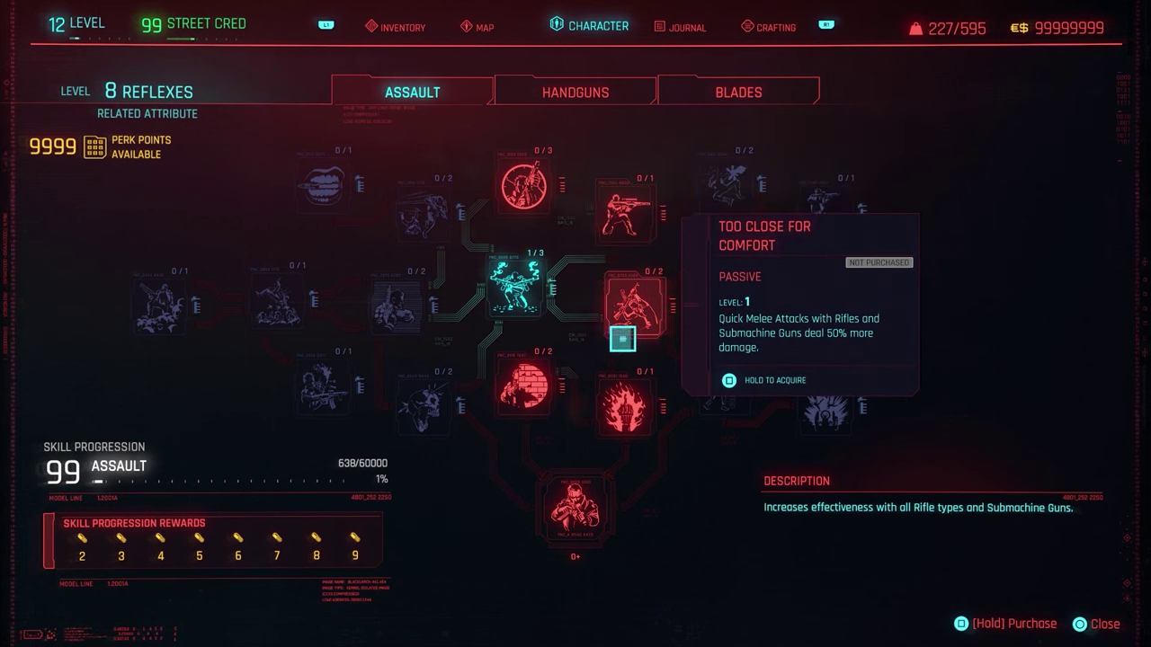
{"action": "left_click", "coordinate": [623, 339]}
{"action": "left_click", "coordinate": [620, 403]}
{"action": "left_click", "coordinate": [516, 392]}
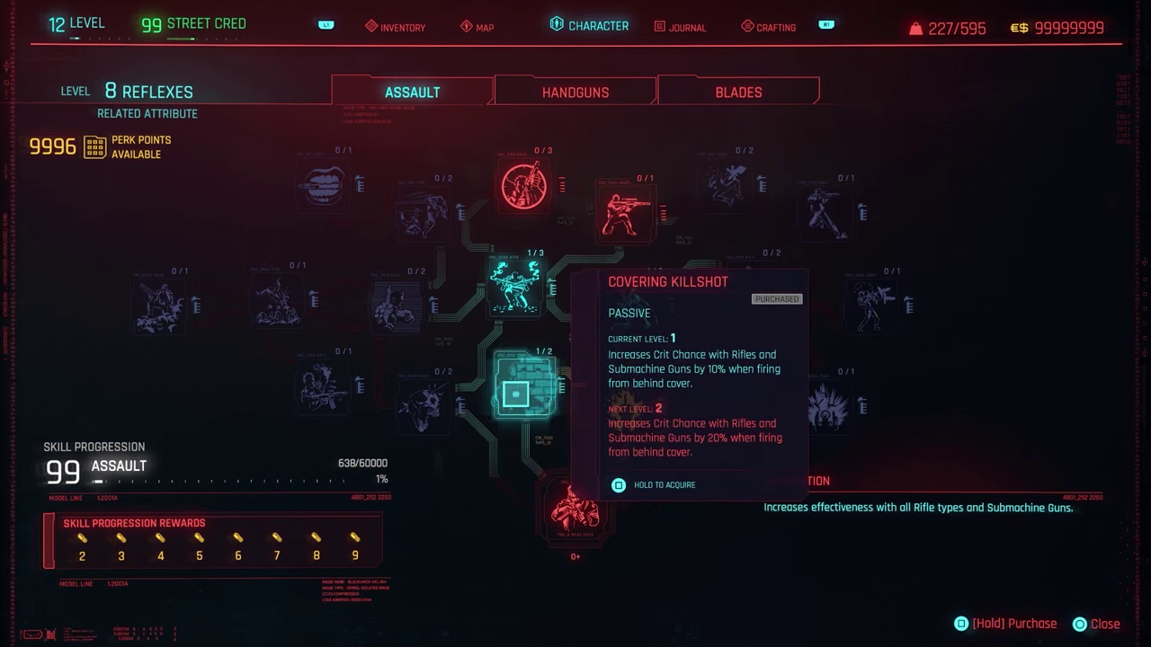
{"action": "left_click", "coordinate": [567, 514]}
{"action": "left_click", "coordinate": [530, 198]}
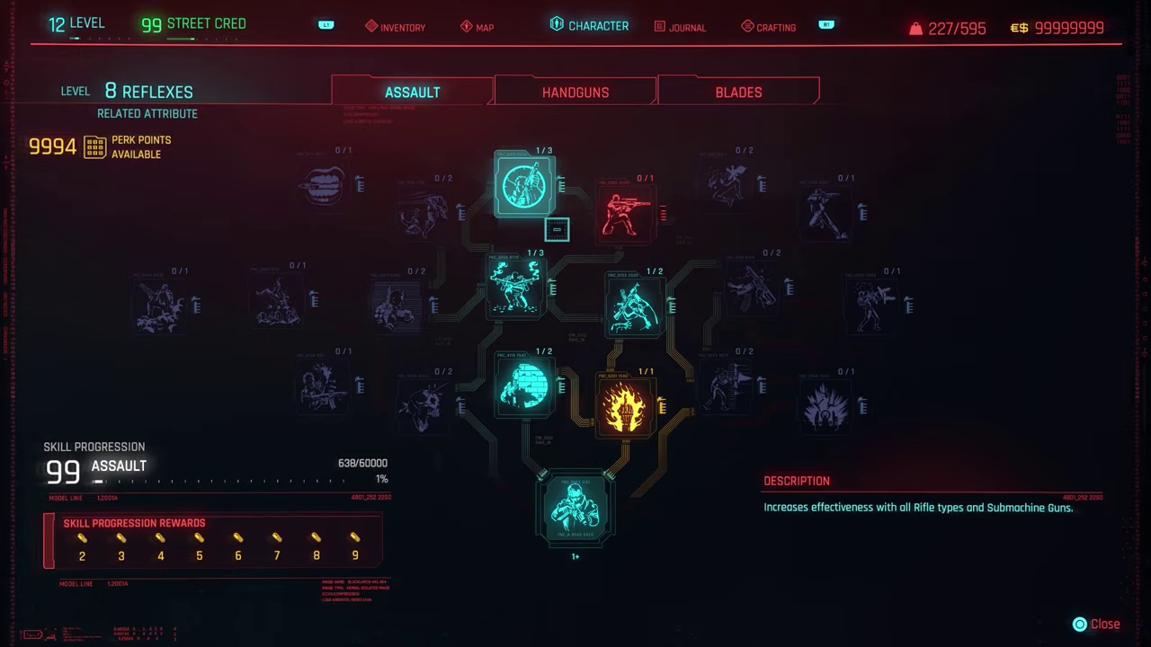
{"action": "left_click", "coordinate": [620, 205]}
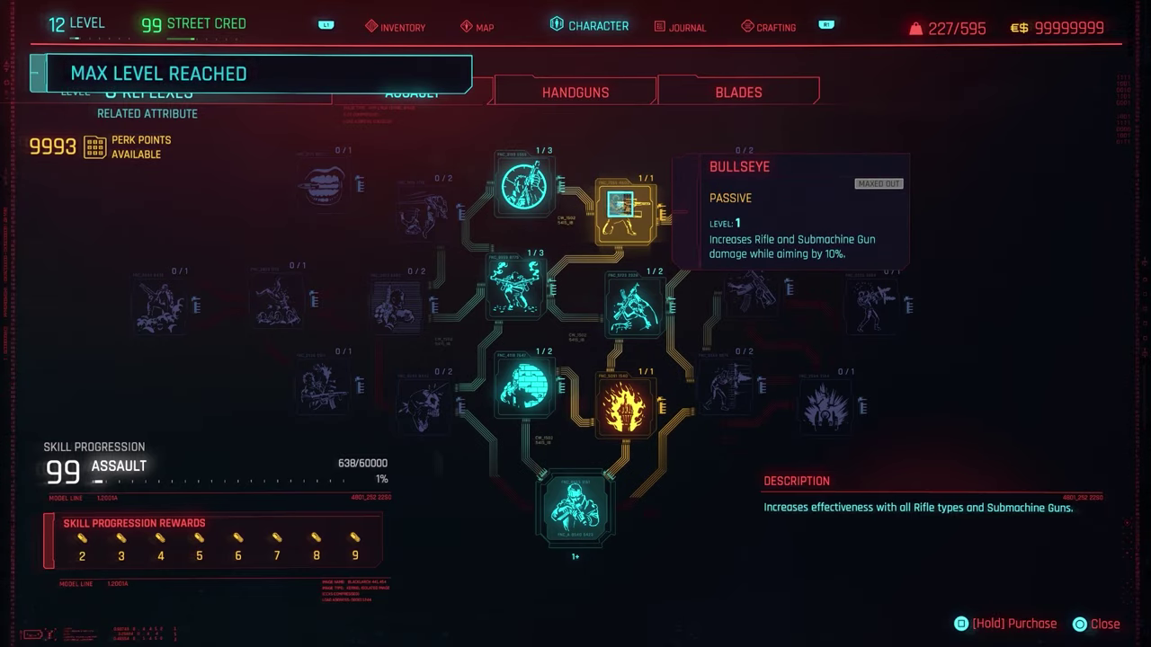
Step: Leave the perks screen and ride the motorcycle through Japantown into the crowded junk market
{"action": "key", "text": "Escape"}
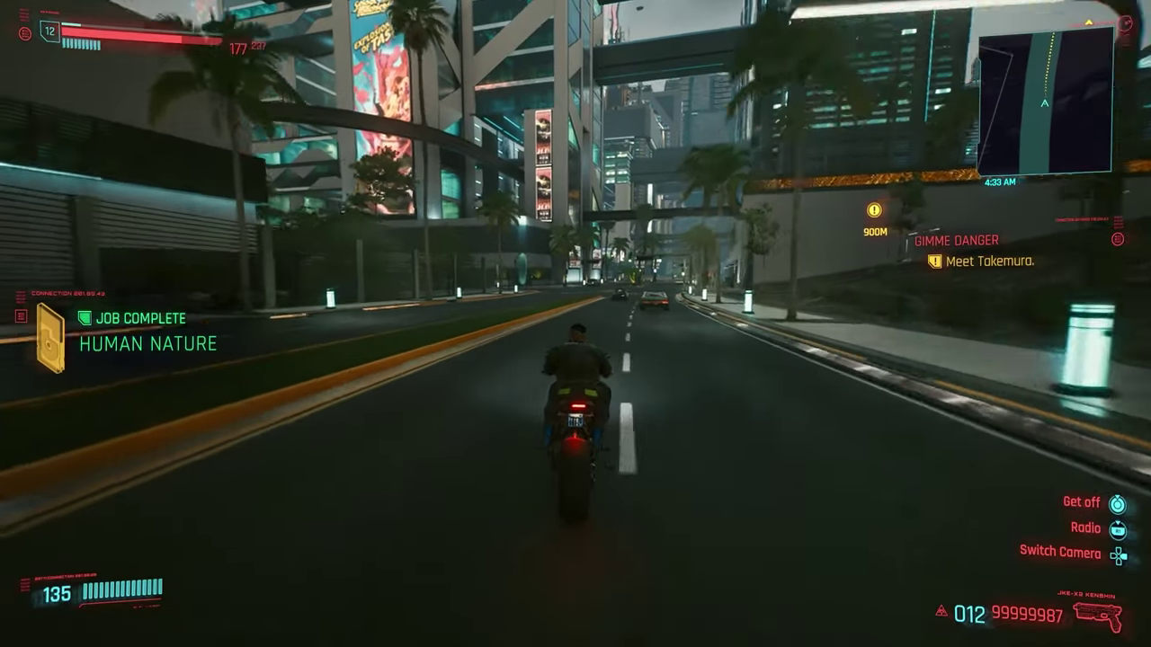
{"action": "key", "text": "w"}
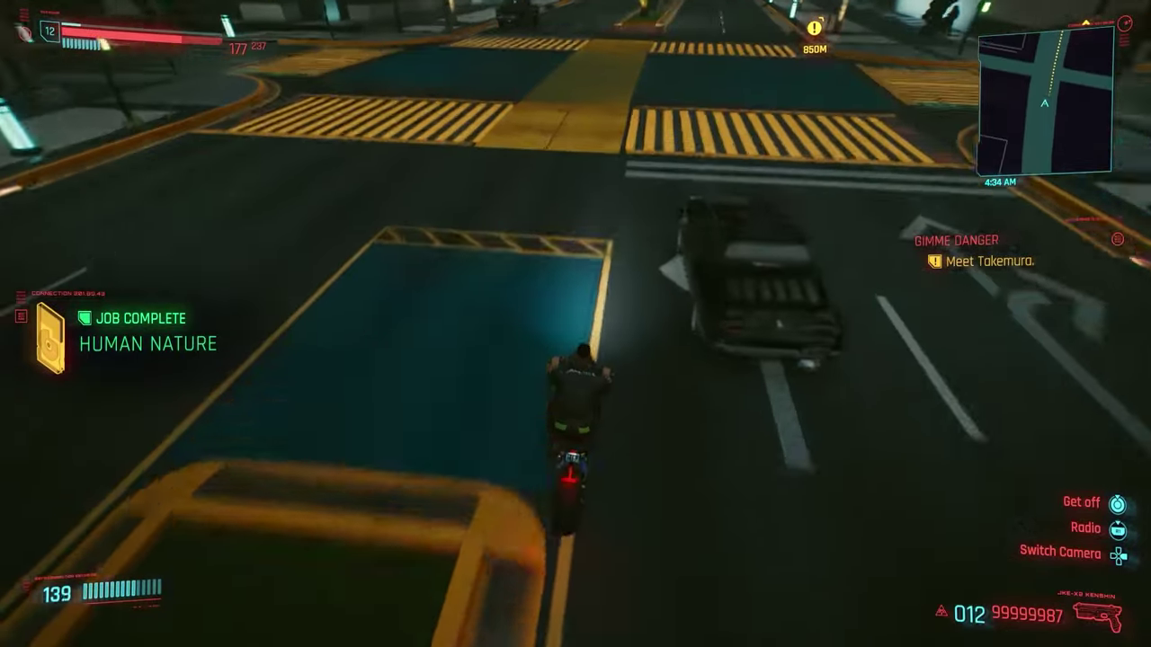
{"action": "key", "text": "w"}
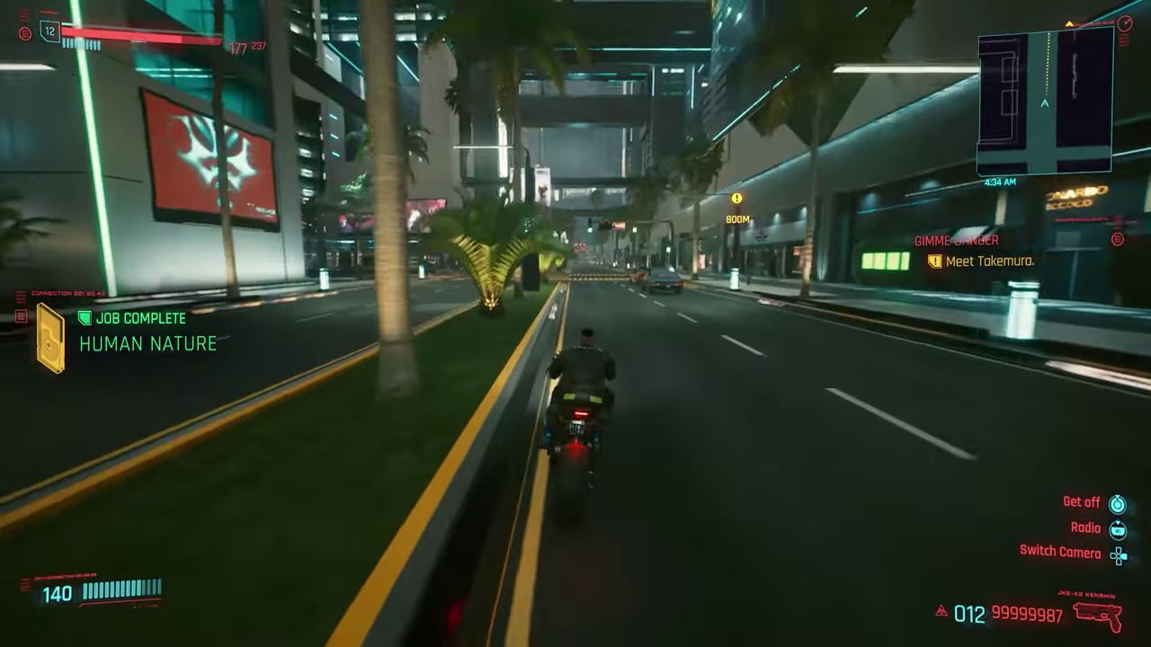
{"action": "key", "text": "w"}
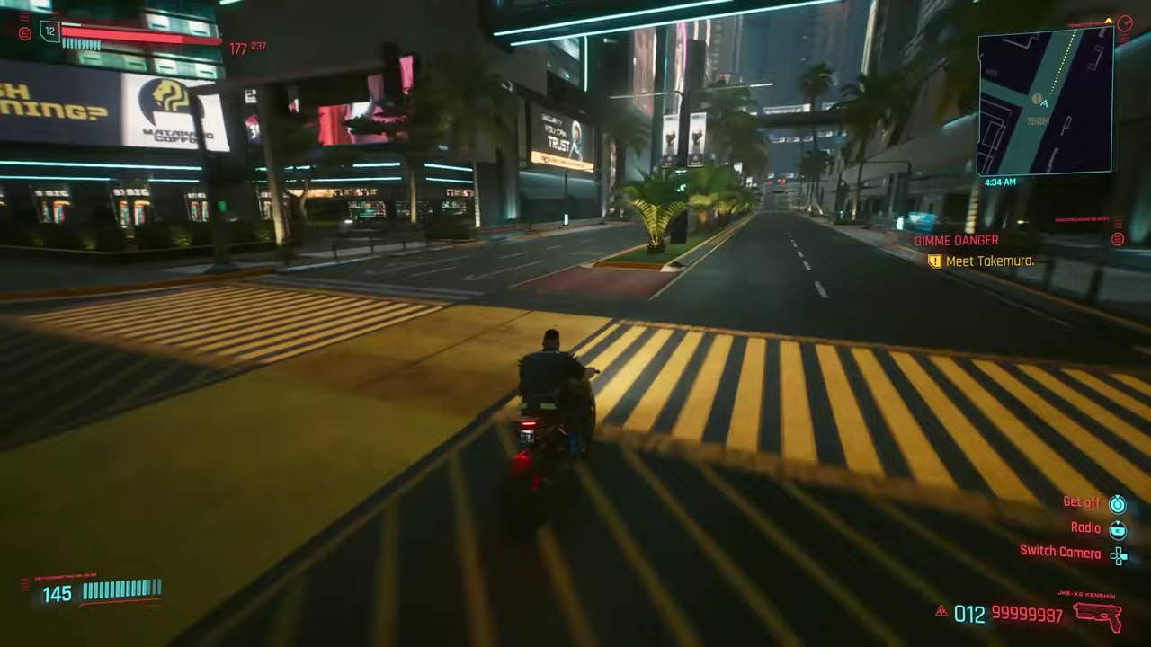
{"action": "key", "text": "w"}
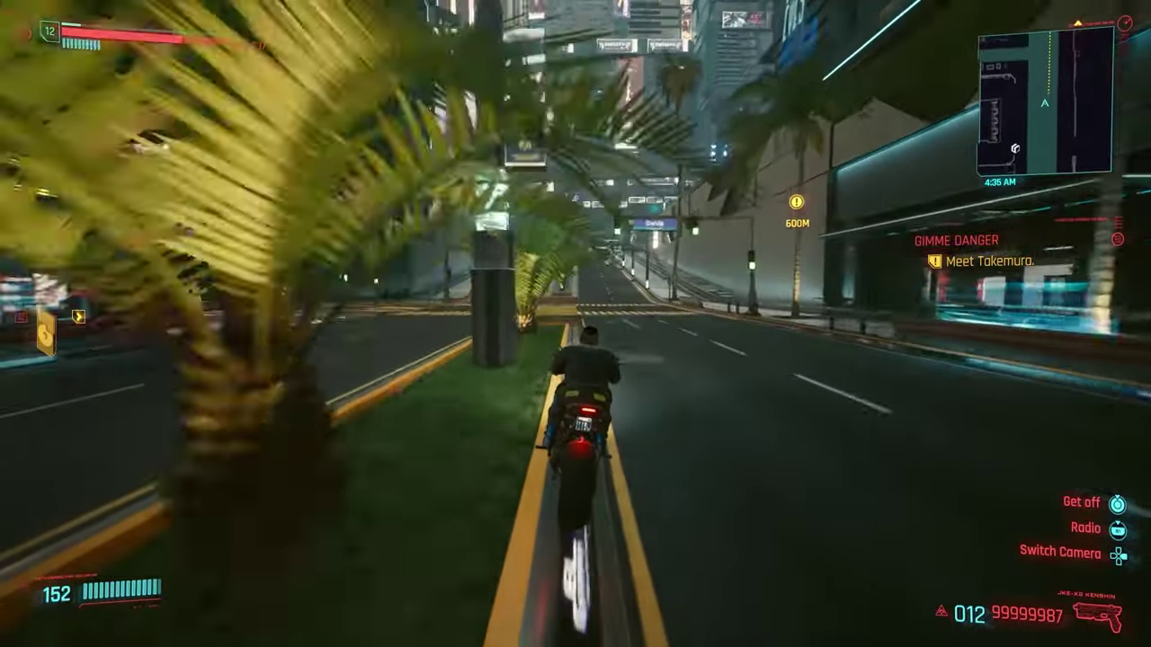
{"action": "key", "text": "w"}
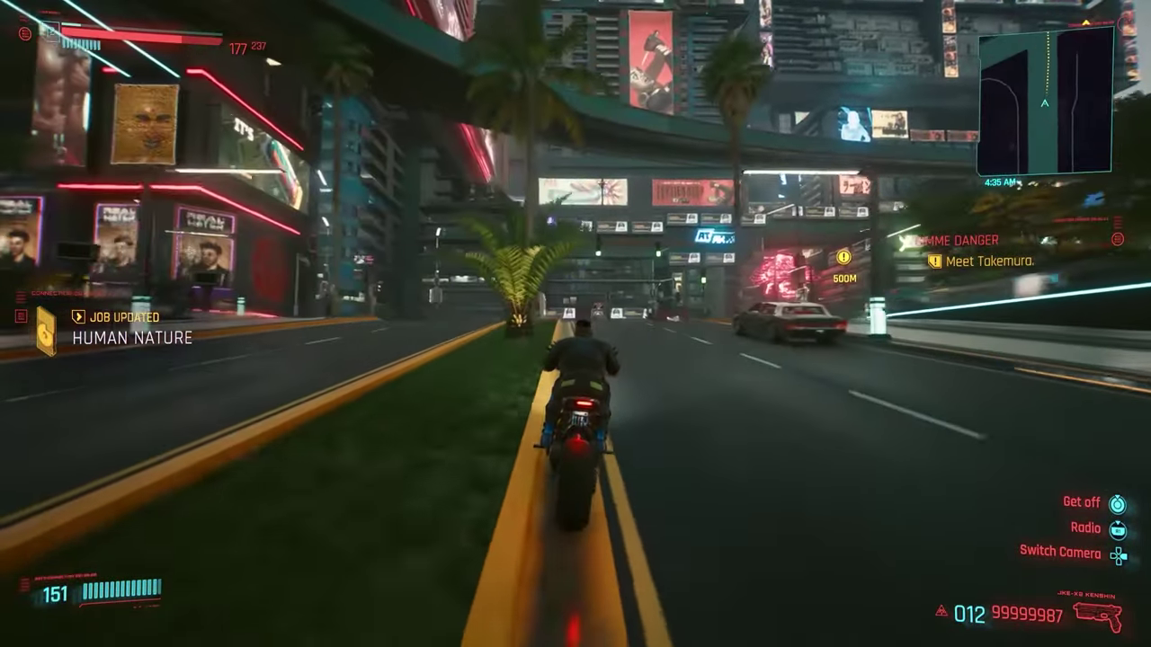
{"action": "key", "text": "w"}
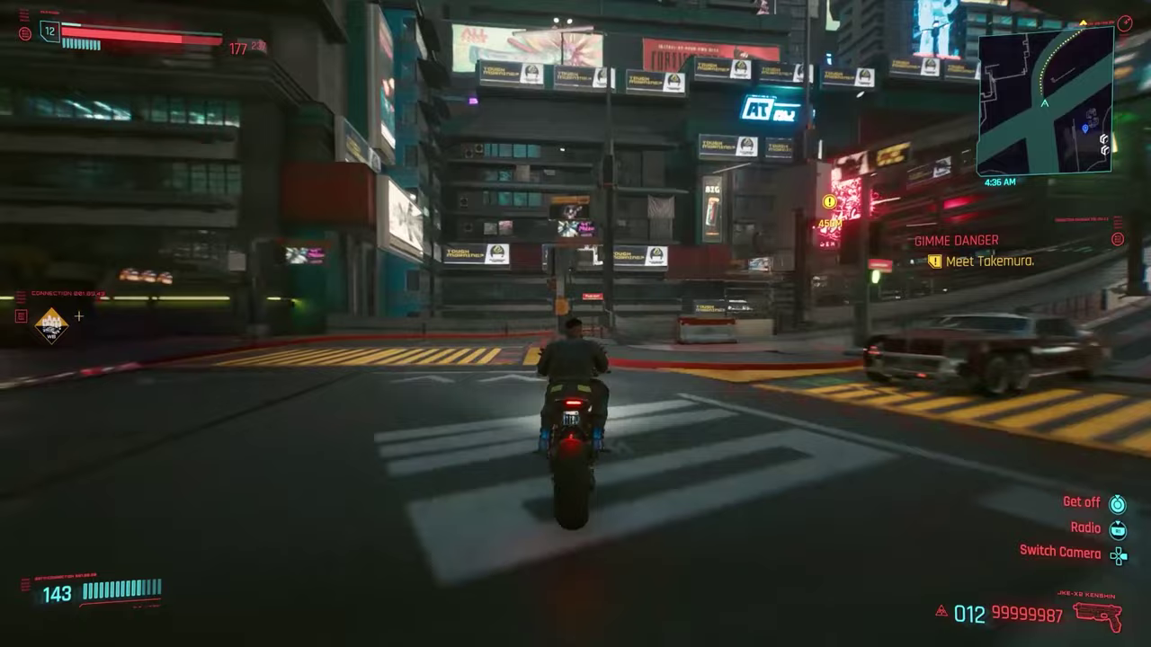
{"action": "key", "text": "w"}
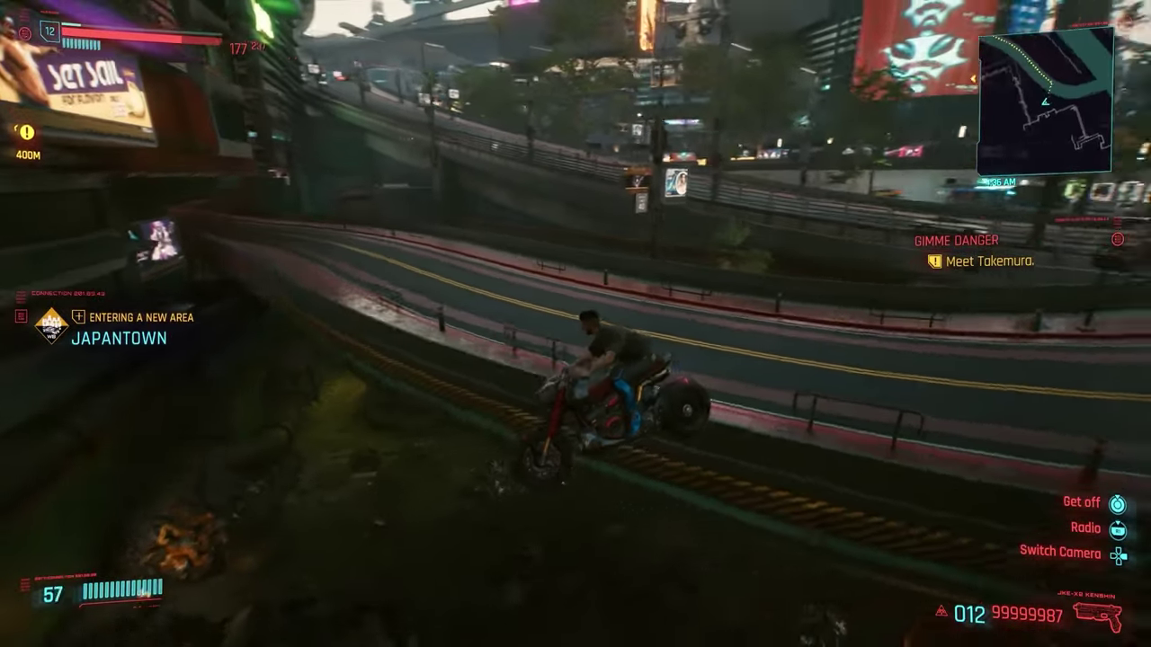
{"action": "key", "text": "w"}
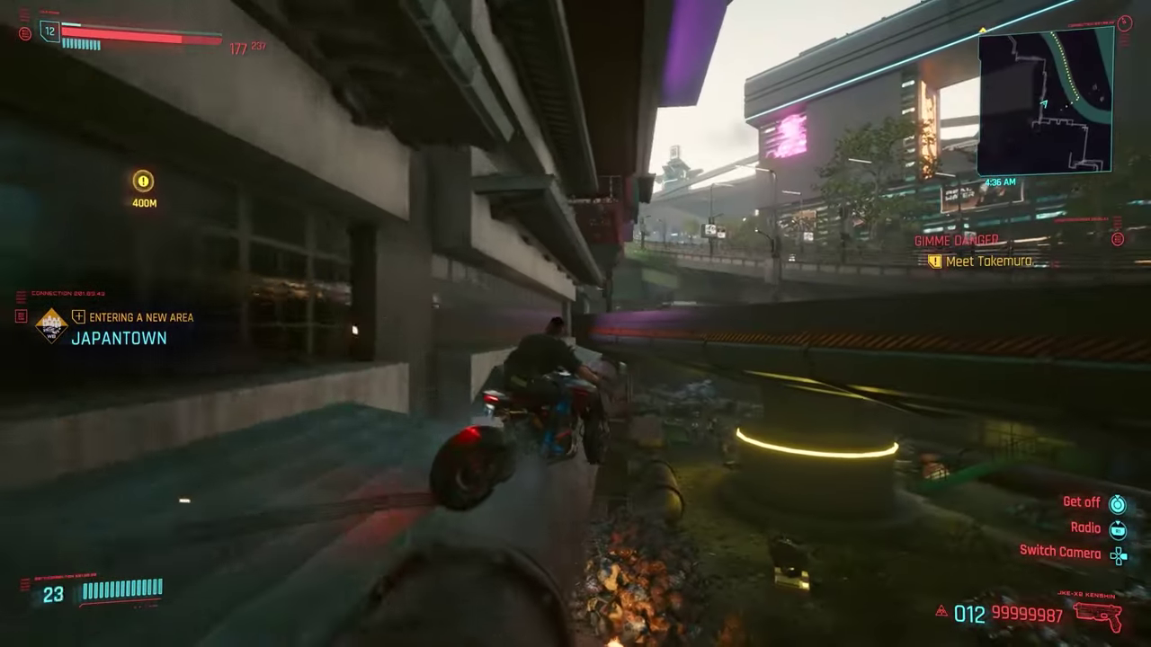
{"action": "key", "text": "w"}
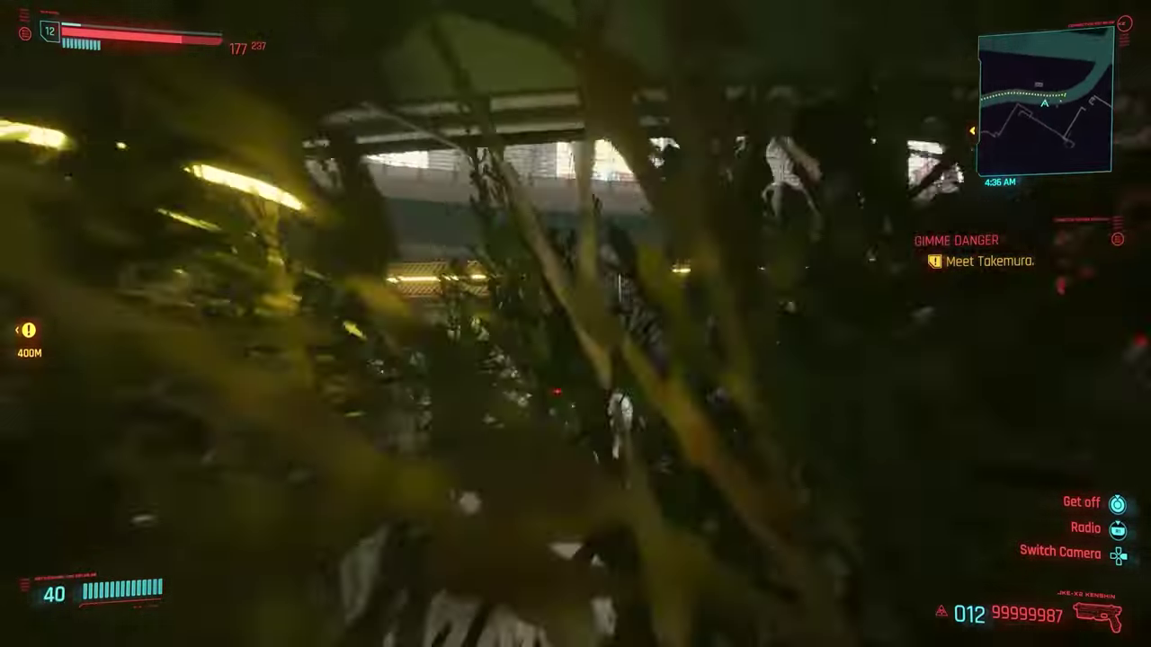
{"action": "key", "text": "w"}
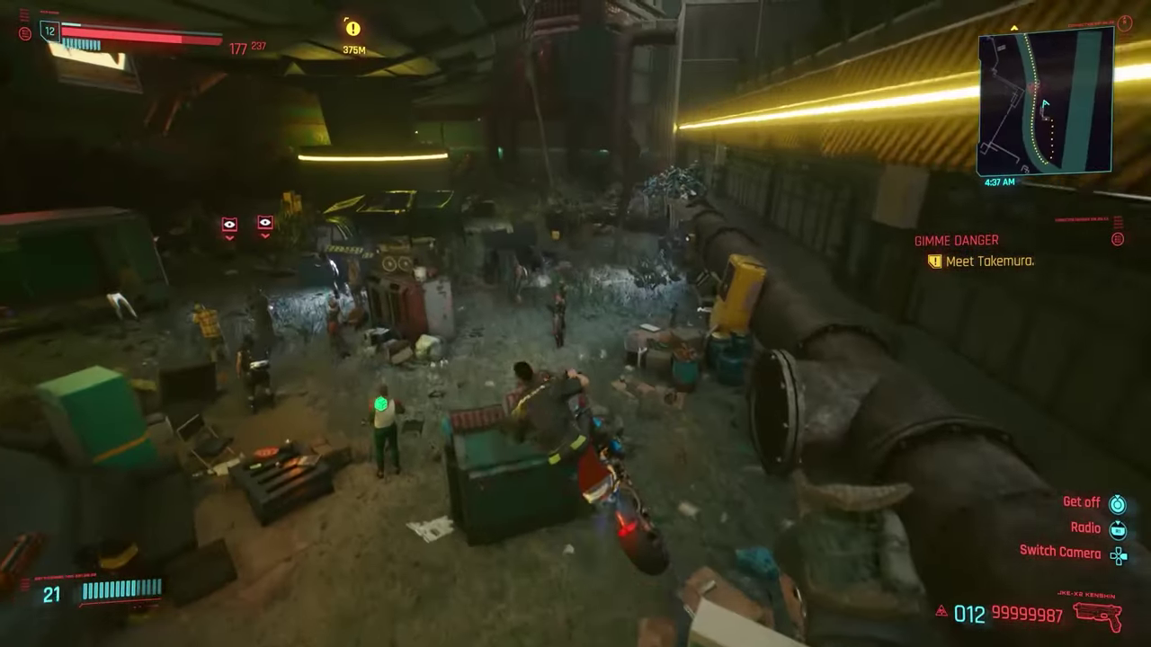
{"action": "key", "text": "w"}
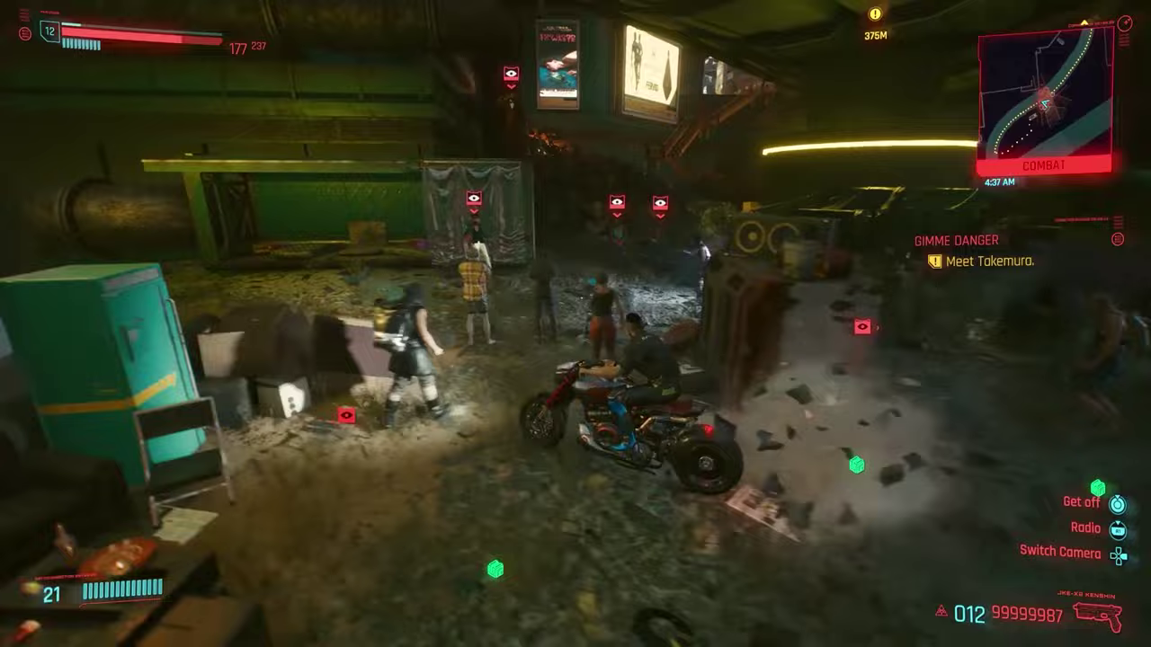